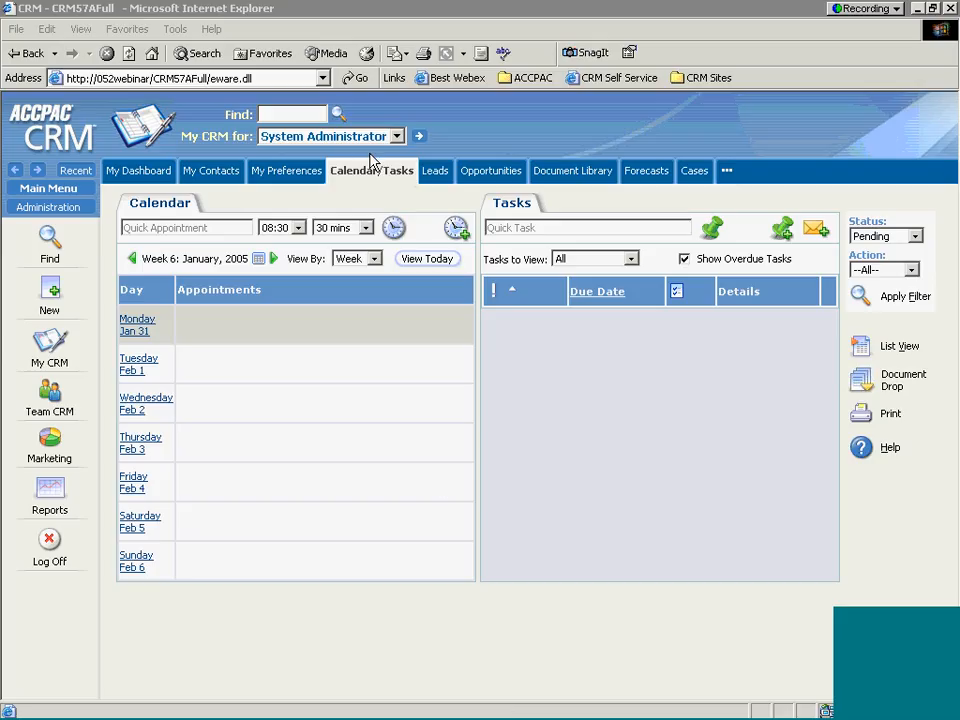
Open the Workflow & Escalation Configuration page in the administration area's Advanced Customization section.
{"action": "left_click", "coordinate": [32, 211]}
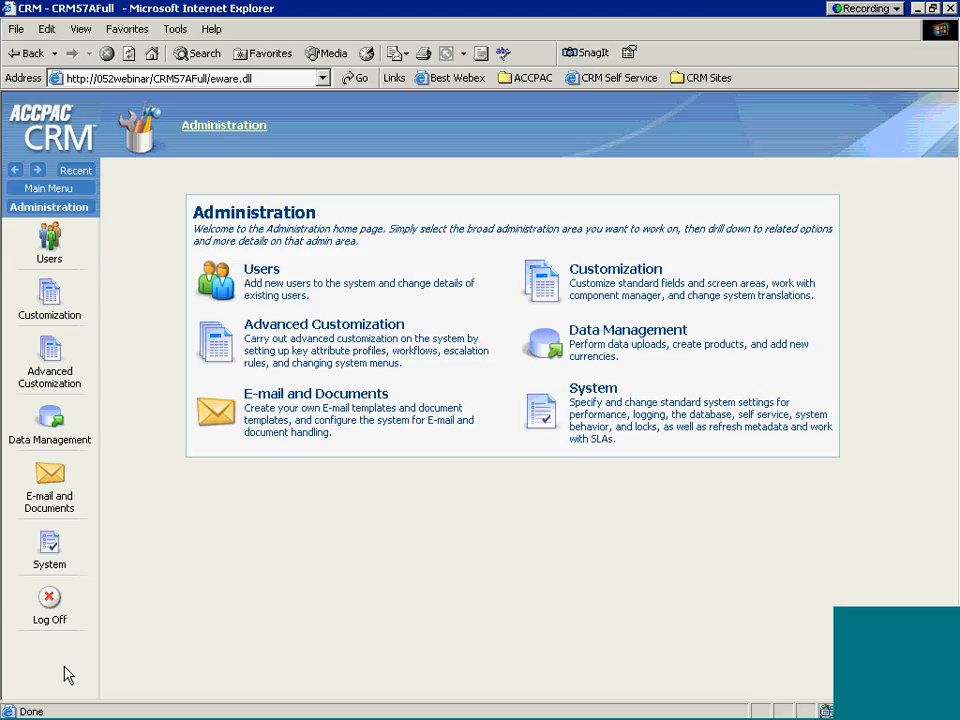
{"action": "left_click", "coordinate": [50, 354]}
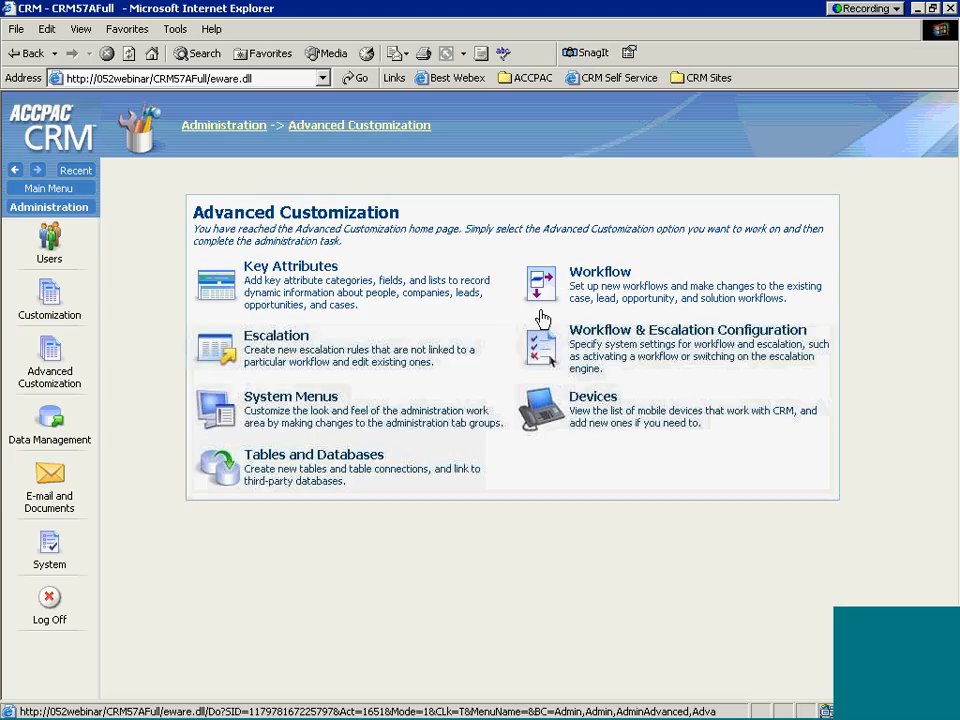
{"action": "left_click", "coordinate": [541, 356]}
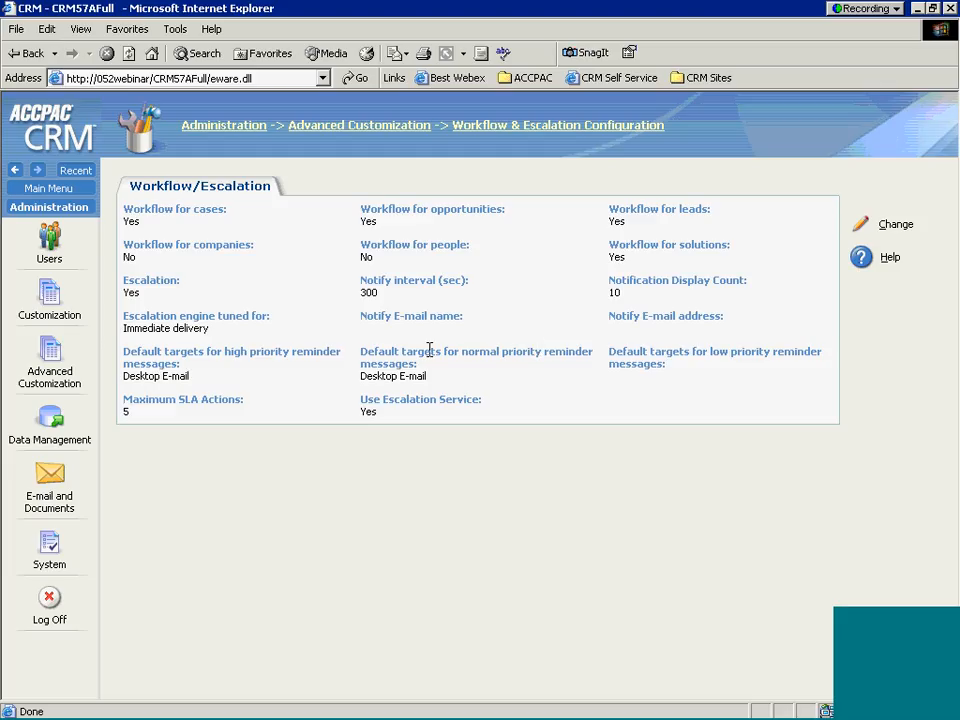
Review which entities have workflow activated, including cases, companies, people and solutions, and check the notify interval setting.
{"action": "left_click_drag", "start_coordinate": [141, 222], "coordinate": [123, 207]}
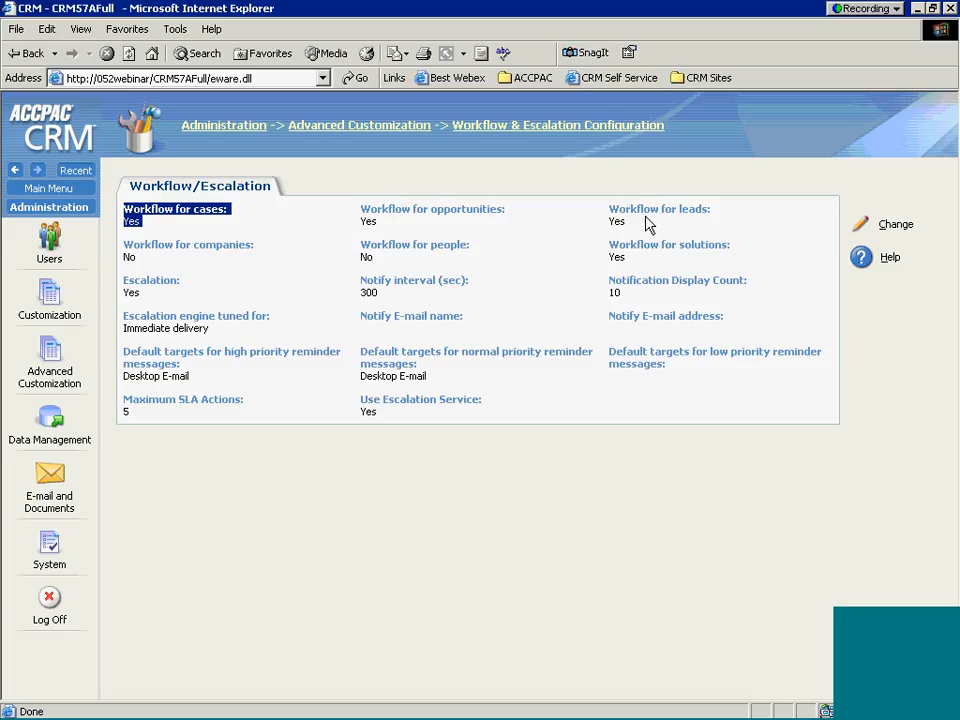
{"action": "left_click_drag", "start_coordinate": [158, 263], "coordinate": [119, 247]}
{"action": "mouse_move", "coordinate": [377, 260]}
{"action": "left_mouse_down"}
{"action": "mouse_move", "coordinate": [381, 268]}
{"action": "mouse_move", "coordinate": [364, 257]}
{"action": "left_mouse_up"}
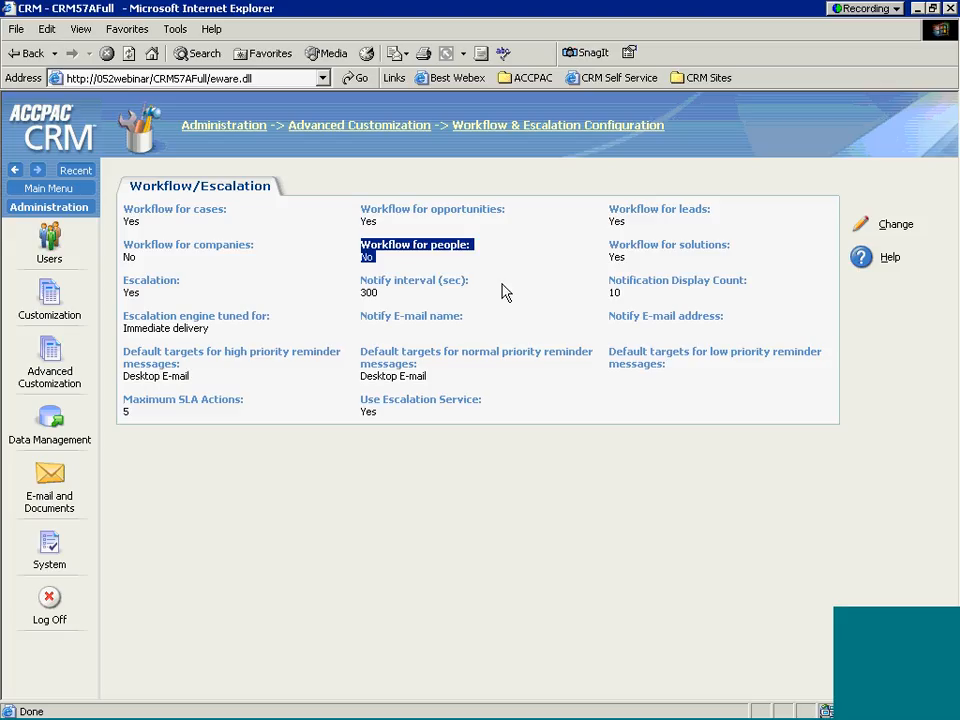
{"action": "triple_click", "coordinate": [648, 259]}
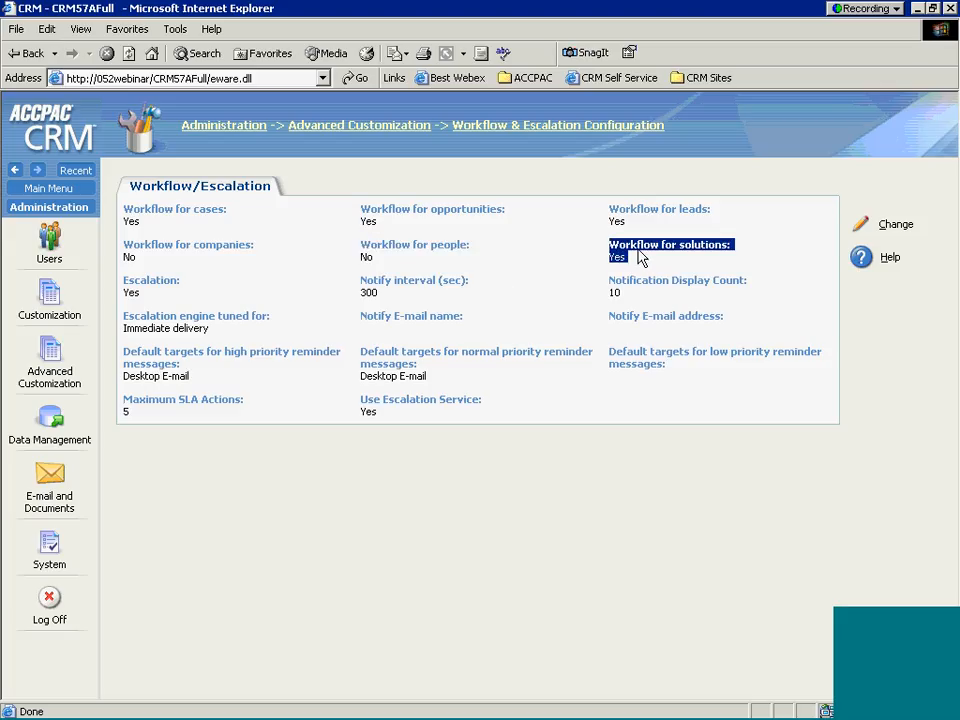
{"action": "left_click", "coordinate": [386, 299]}
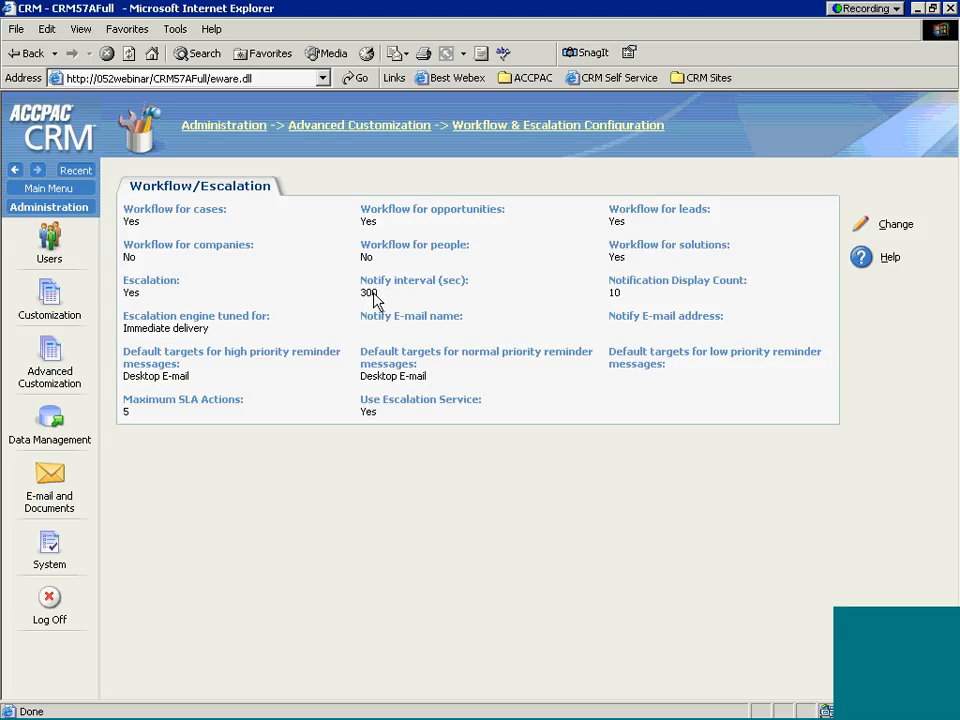
{"action": "triple_click", "coordinate": [369, 295]}
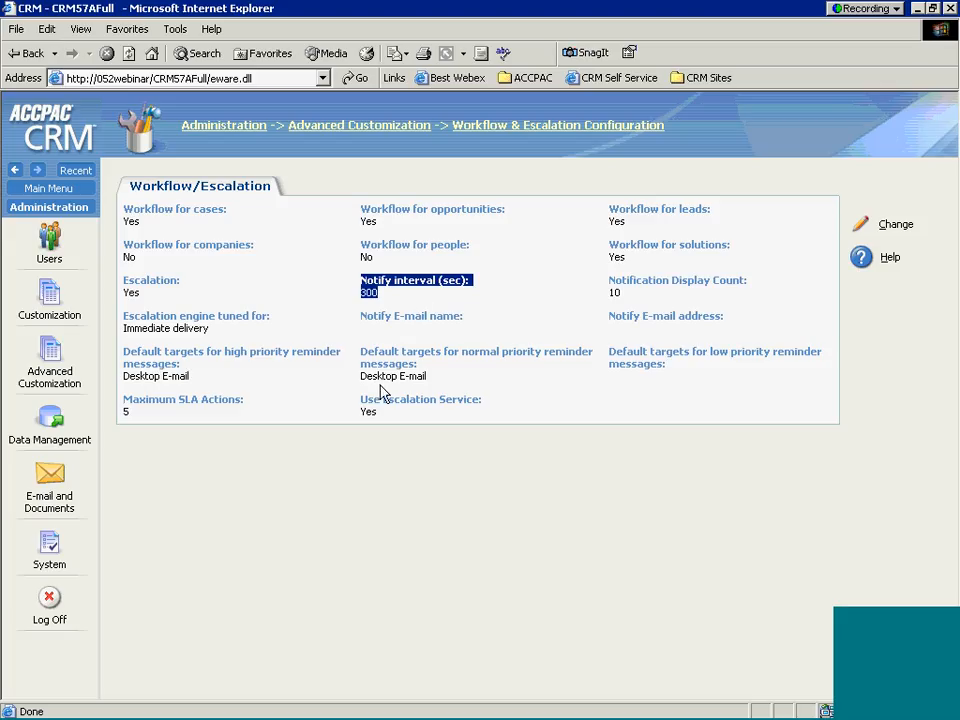
Open the Opportunity Workflow from the workflow list, disable it and save the change.
{"action": "left_click", "coordinate": [345, 131]}
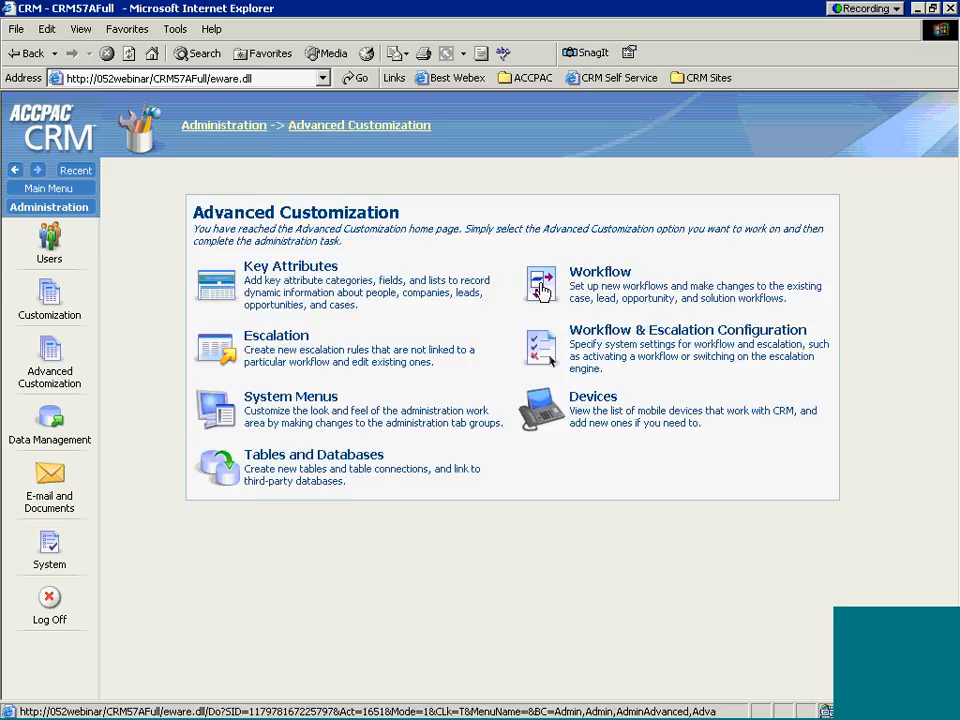
{"action": "left_click", "coordinate": [541, 290]}
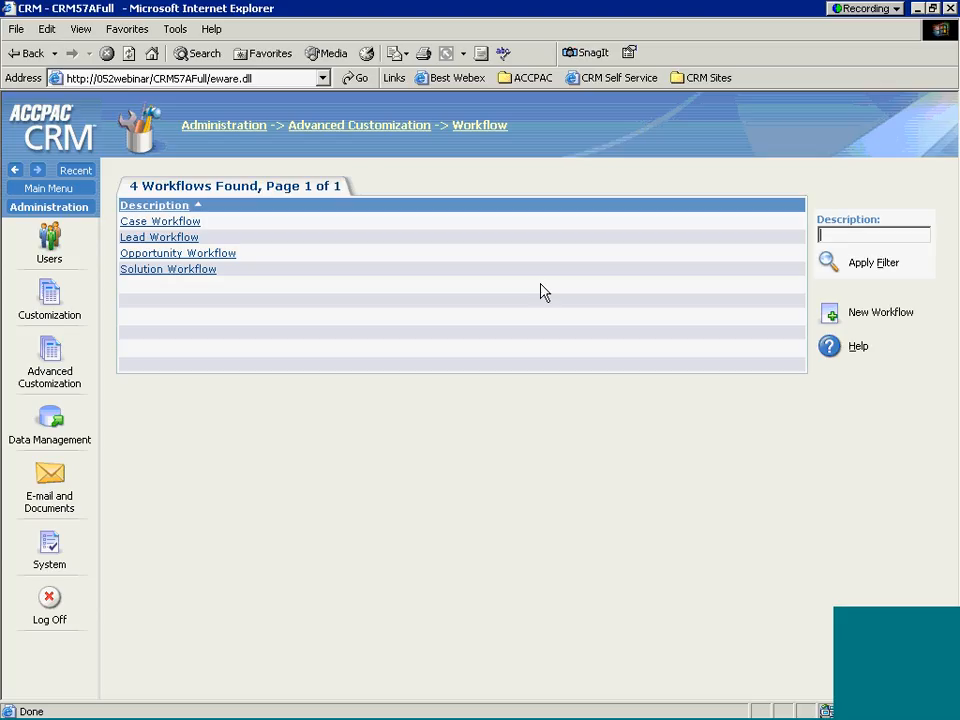
{"action": "left_click", "coordinate": [164, 259]}
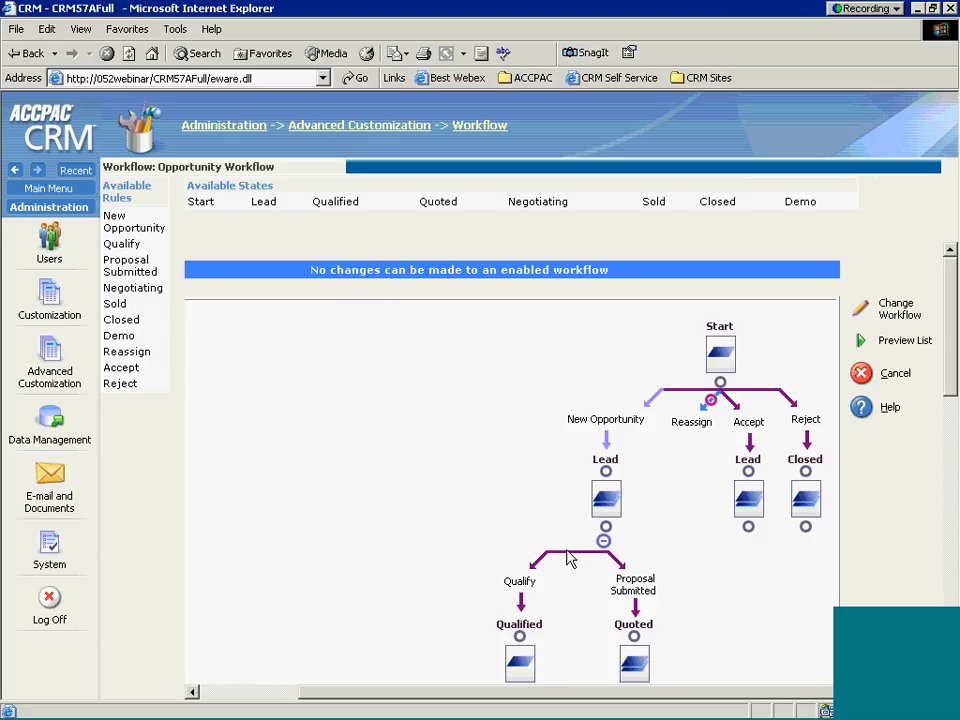
{"action": "left_click", "coordinate": [859, 310]}
{"action": "left_click", "coordinate": [587, 232]}
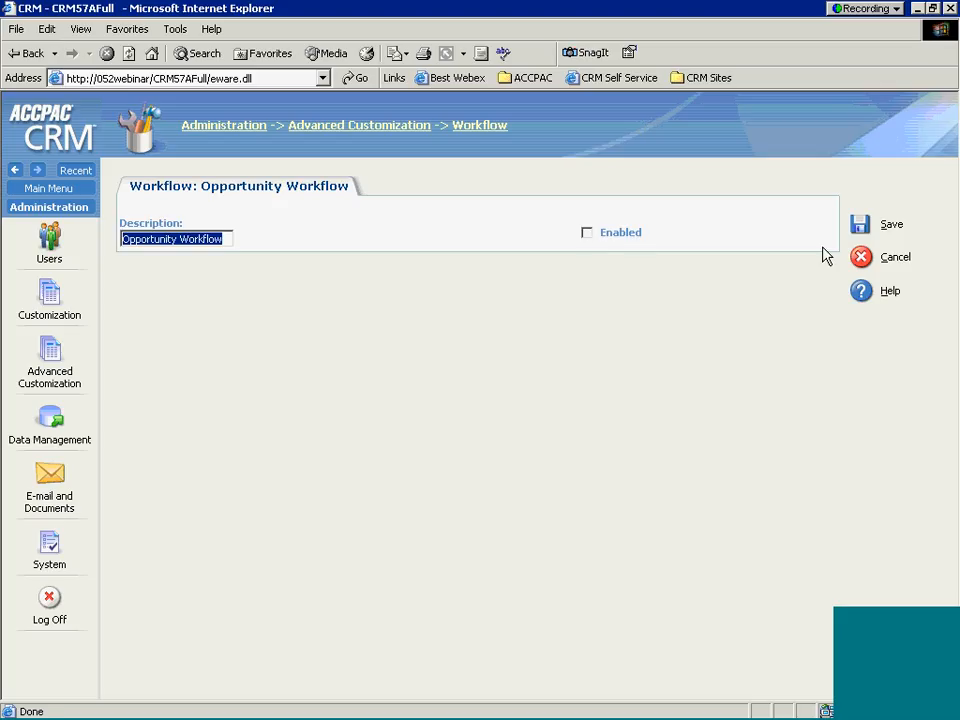
{"action": "left_click", "coordinate": [859, 226]}
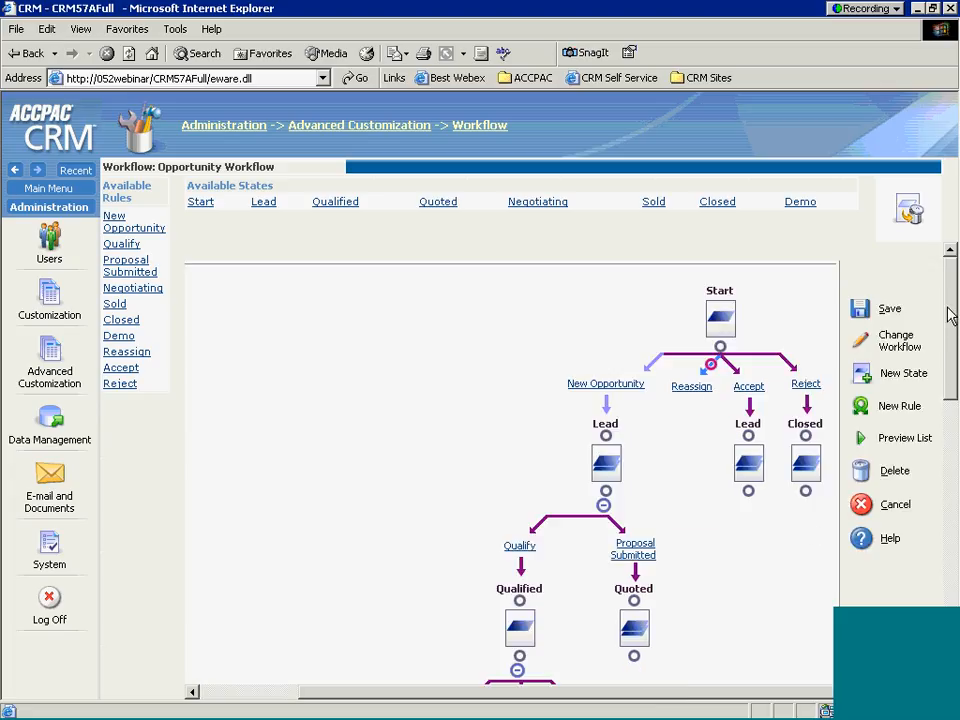
Add a new workflow state named "Intermediary" with the description "approval" and save it.
{"action": "left_click_drag", "start_coordinate": [950, 315], "coordinate": [953, 378]}
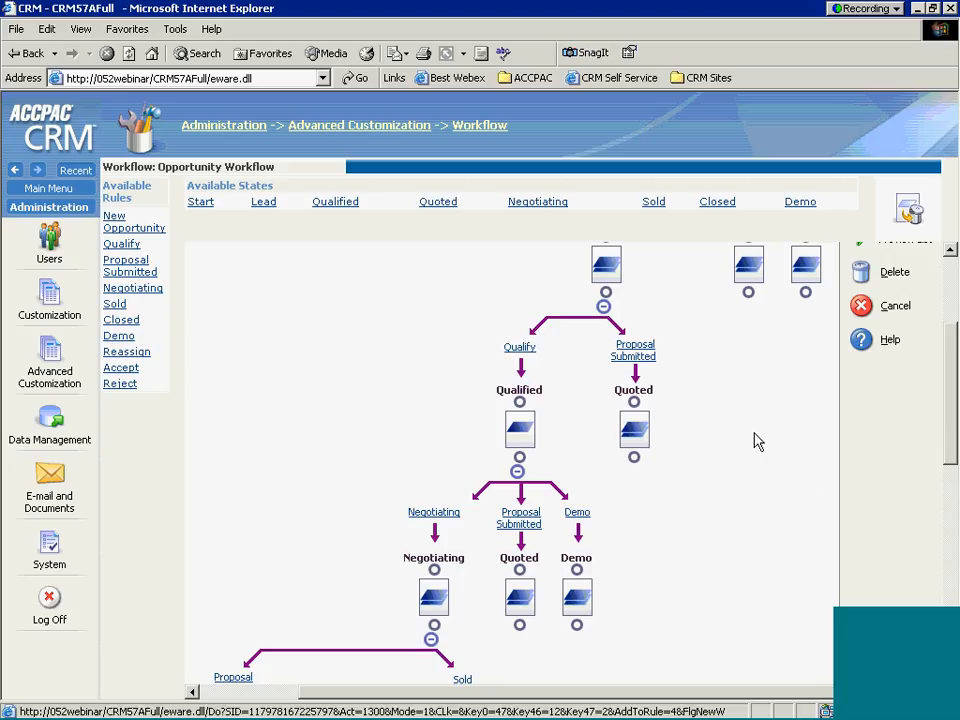
{"action": "left_click_drag", "start_coordinate": [949, 448], "coordinate": [951, 332]}
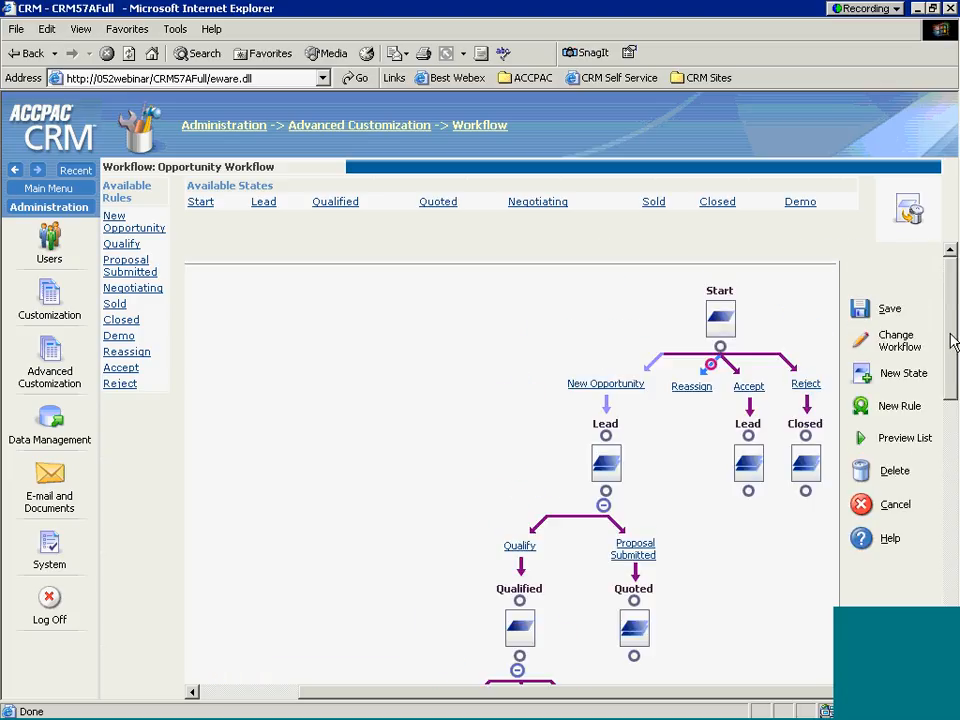
{"action": "left_click", "coordinate": [861, 377]}
{"action": "type", "text": "In"}
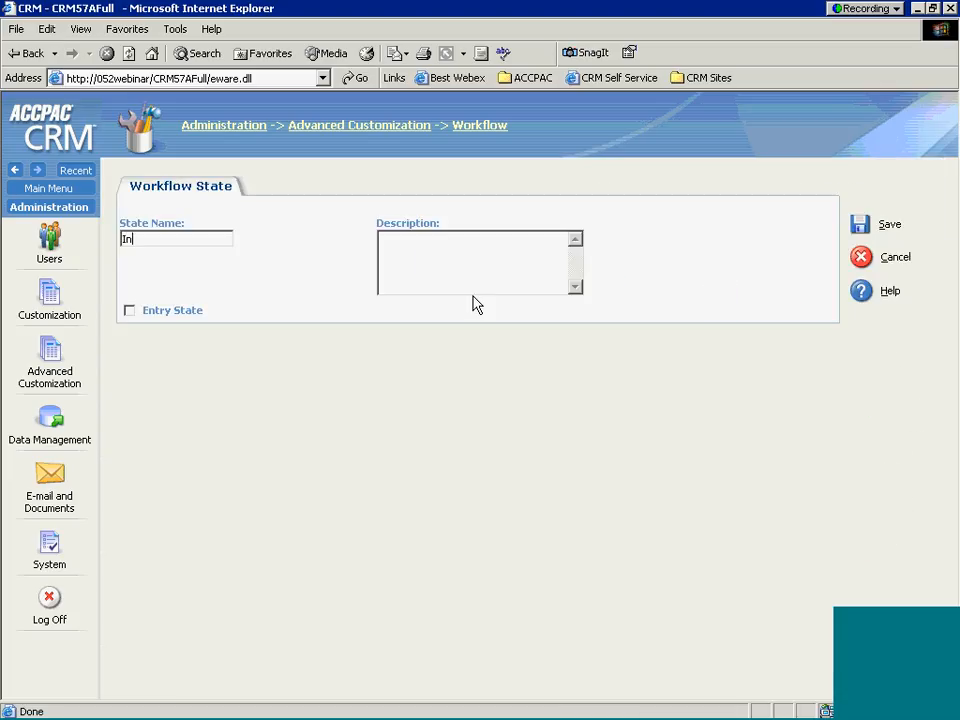
{"action": "type", "text": "termediary"}
{"action": "key", "text": "Tab"}
{"action": "type", "text": "approval"}
{"action": "left_click", "coordinate": [869, 232]}
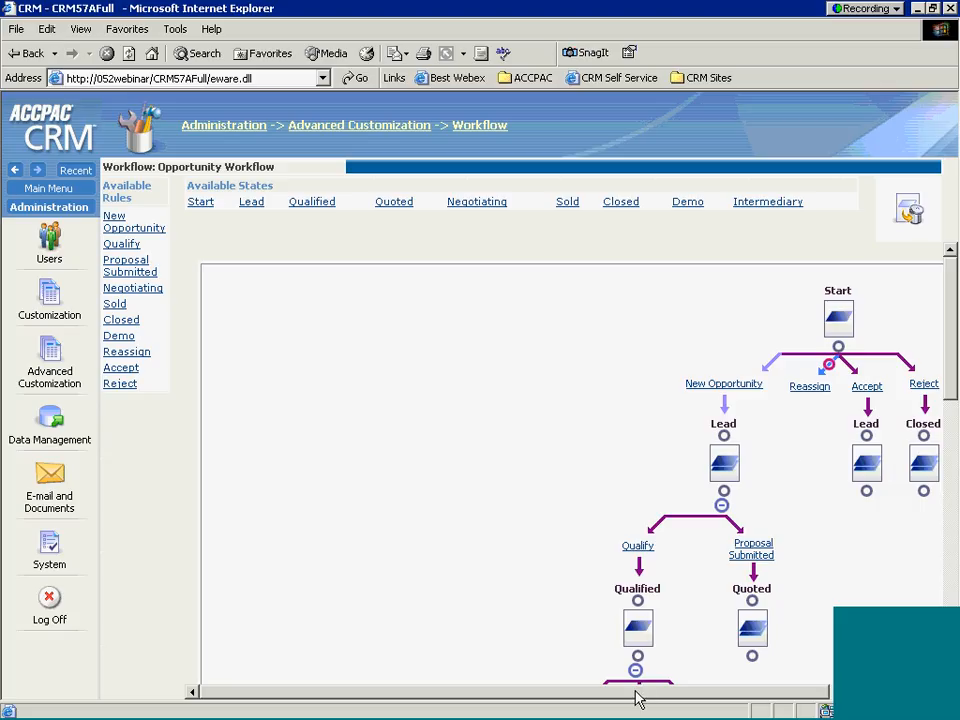
Connect the Intermediary state beneath the Lead state that follows New Opportunity in the workflow tree.
{"action": "left_click_drag", "start_coordinate": [636, 692], "coordinate": [767, 692]}
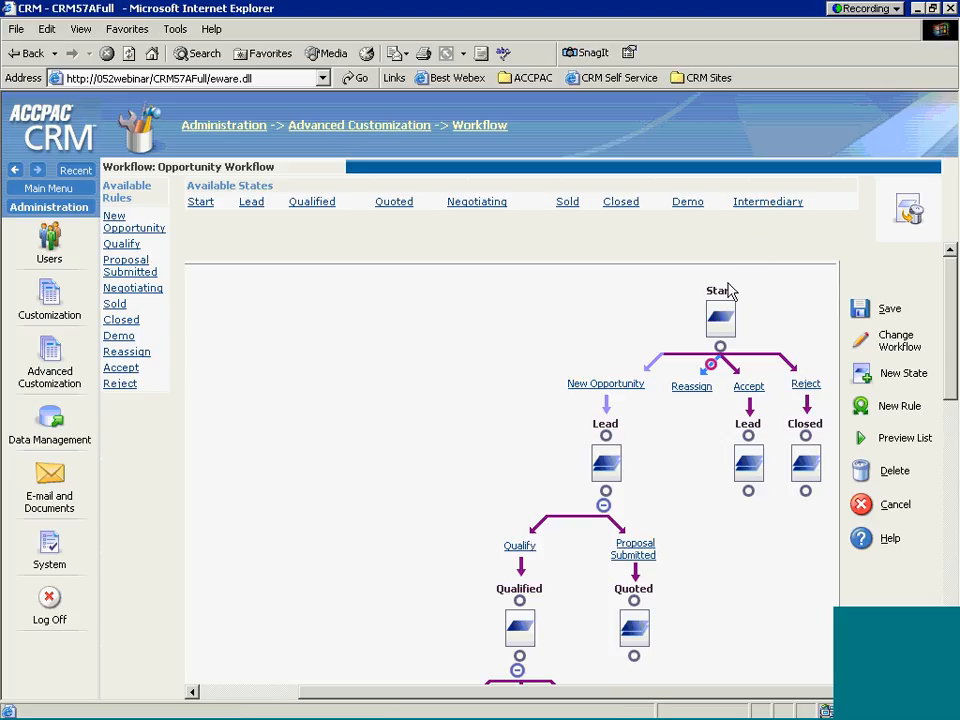
{"action": "left_click_drag", "start_coordinate": [700, 361], "coordinate": [604, 497]}
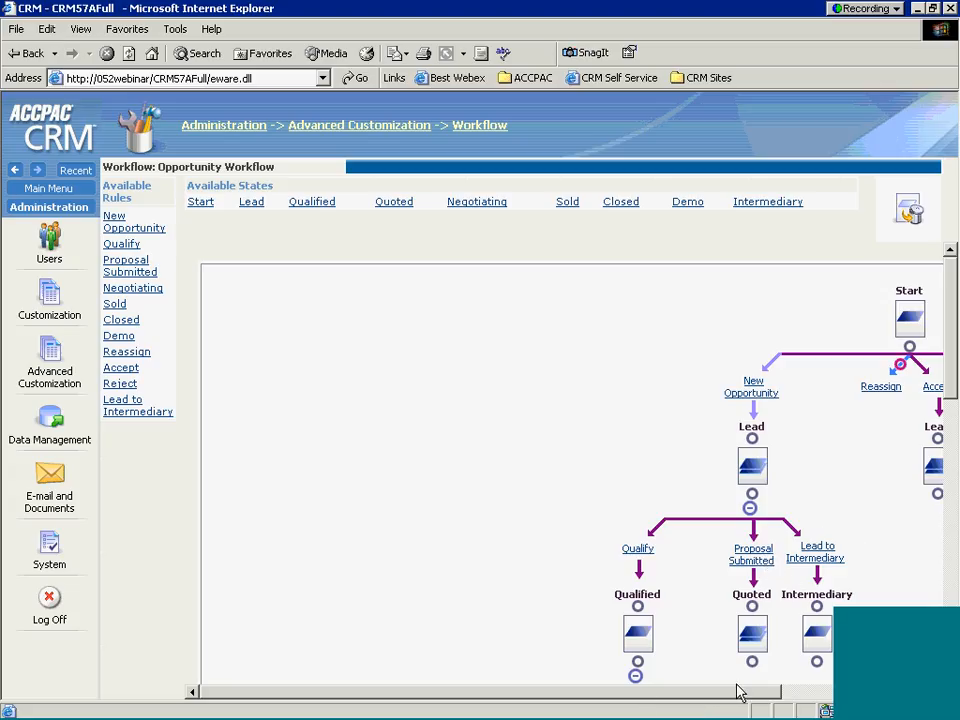
{"action": "left_click", "coordinate": [806, 692]}
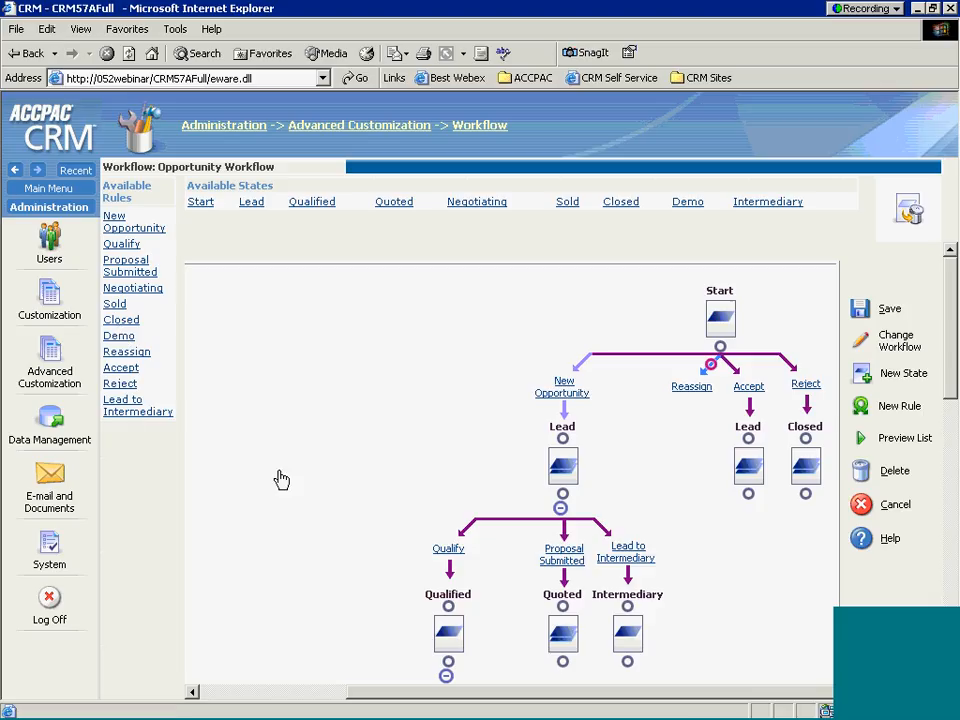
Examine the Qualify rule's settings, including its name, rule types, alternative images, team restrictions and JavaScript condition.
{"action": "left_click", "coordinate": [452, 553]}
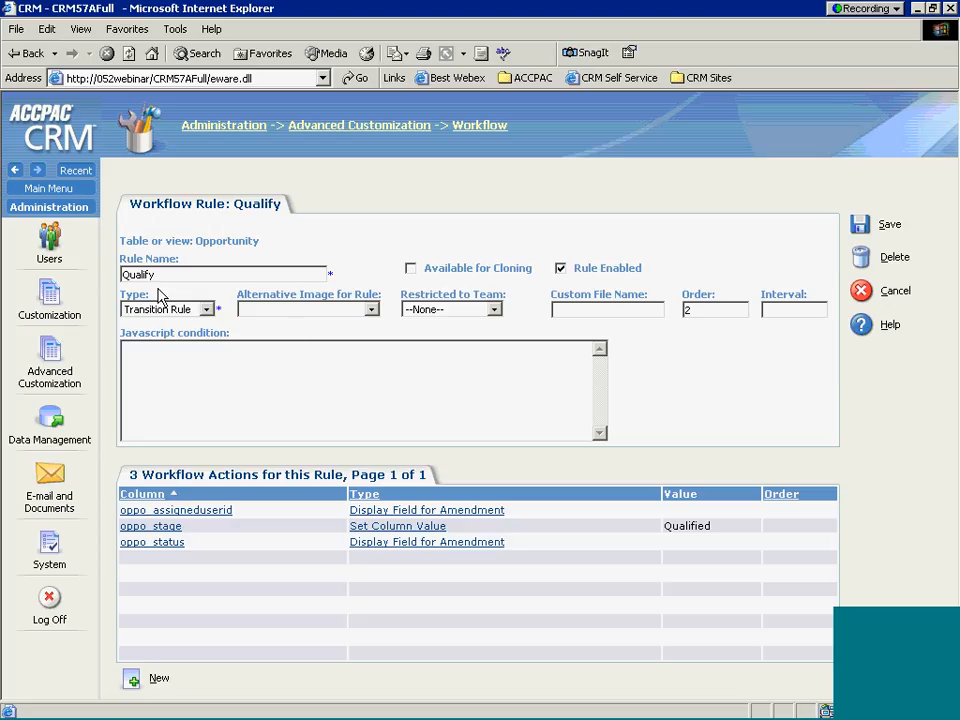
{"action": "left_click_drag", "start_coordinate": [222, 275], "coordinate": [121, 275]}
{"action": "left_click", "coordinate": [207, 310]}
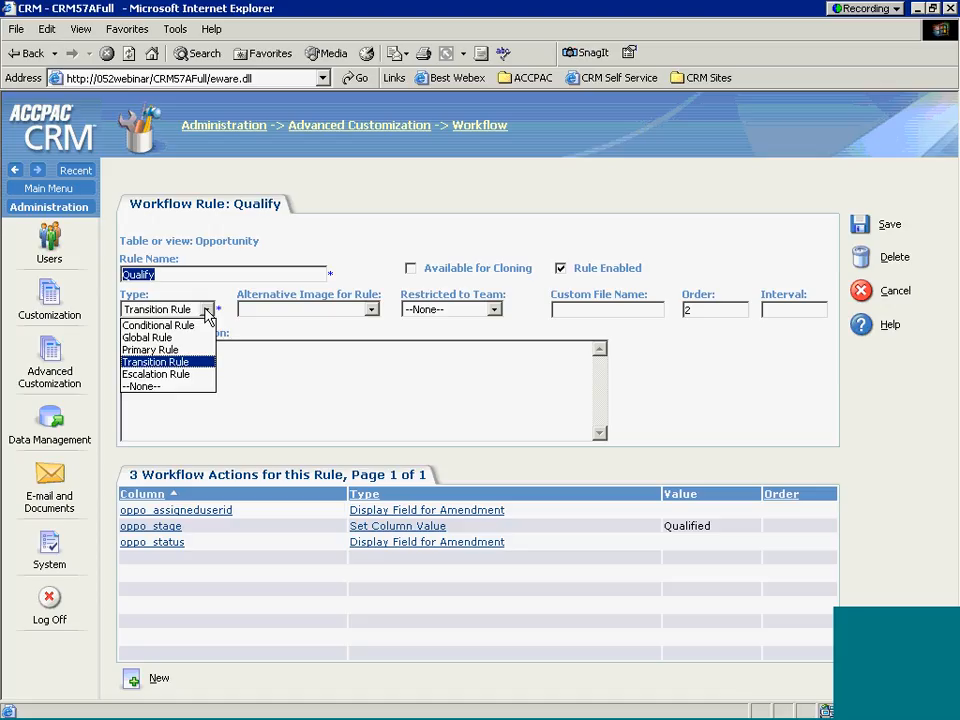
{"action": "left_click", "coordinate": [207, 311]}
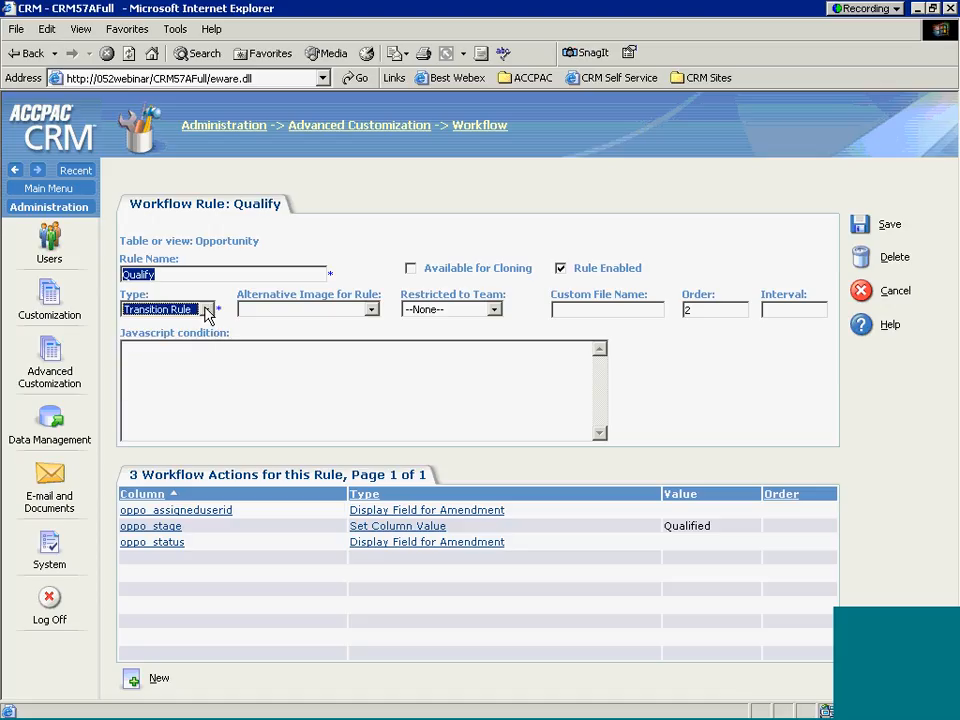
{"action": "left_click", "coordinate": [371, 310]}
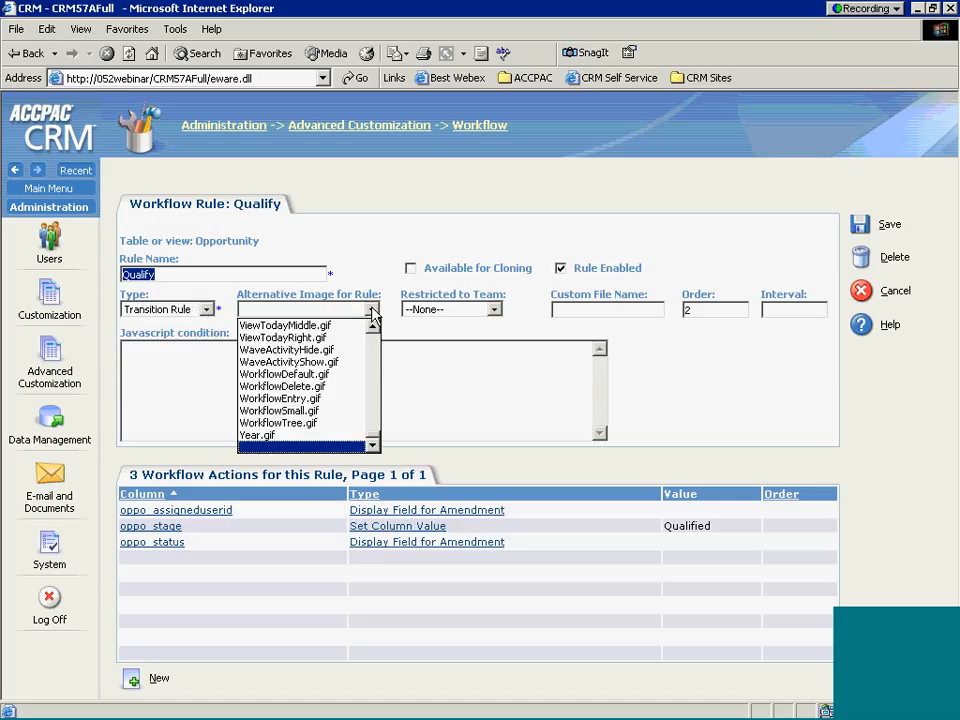
{"action": "left_click", "coordinate": [371, 312]}
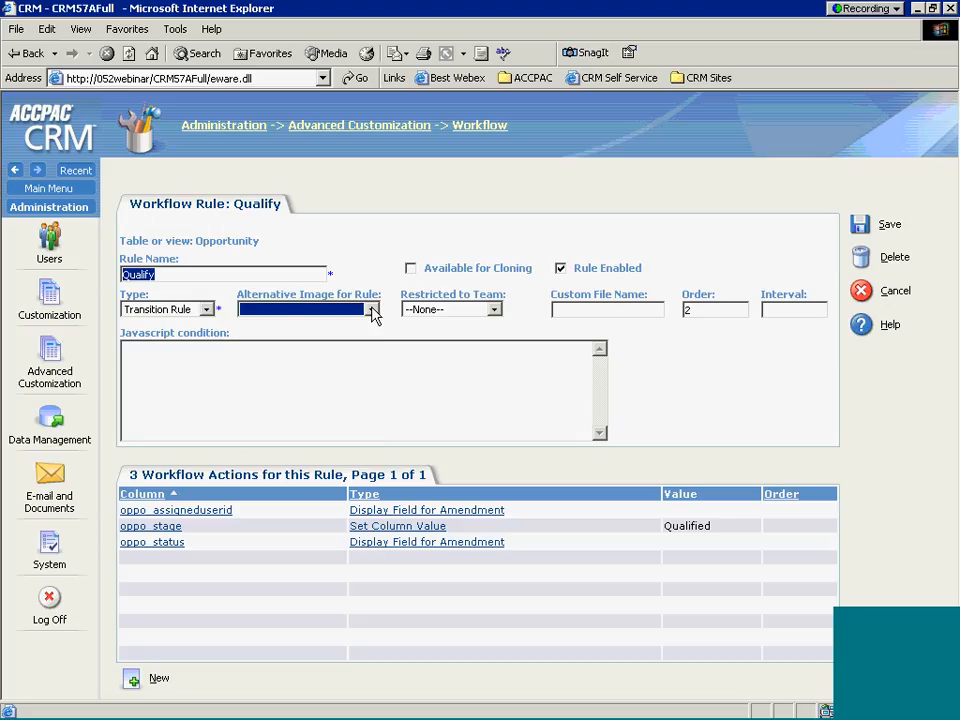
{"action": "left_click", "coordinate": [495, 310]}
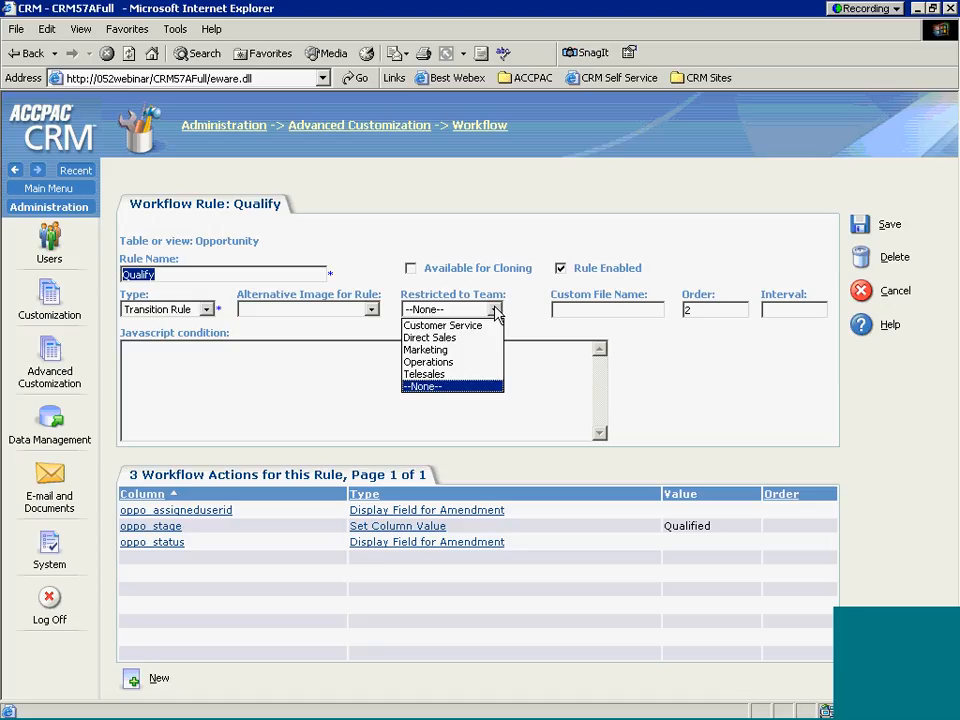
{"action": "left_click", "coordinate": [810, 316]}
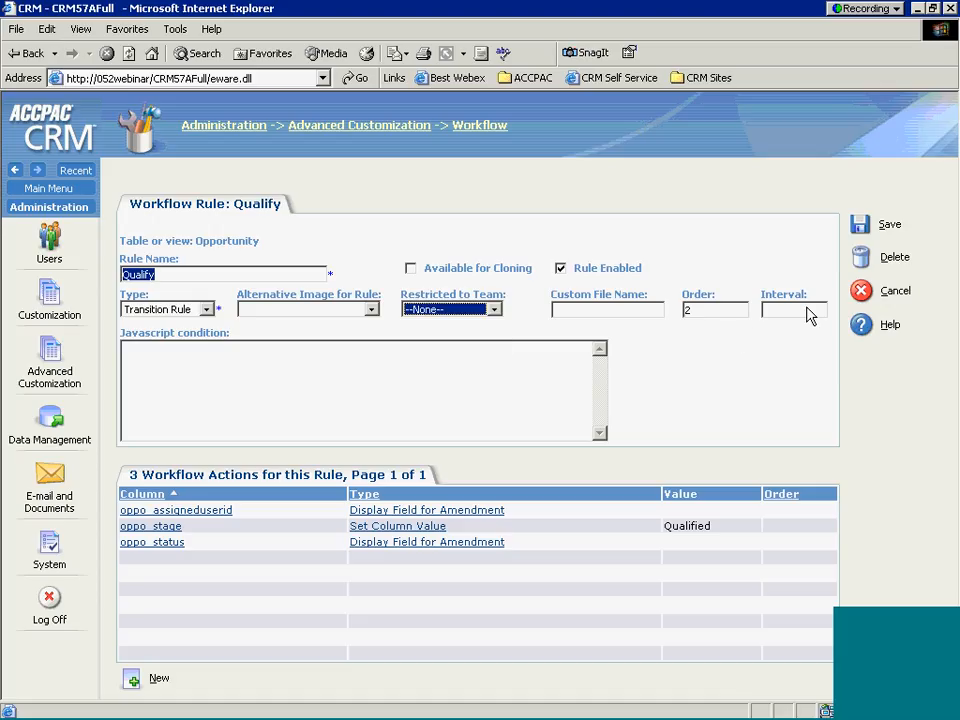
{"action": "left_click", "coordinate": [765, 413]}
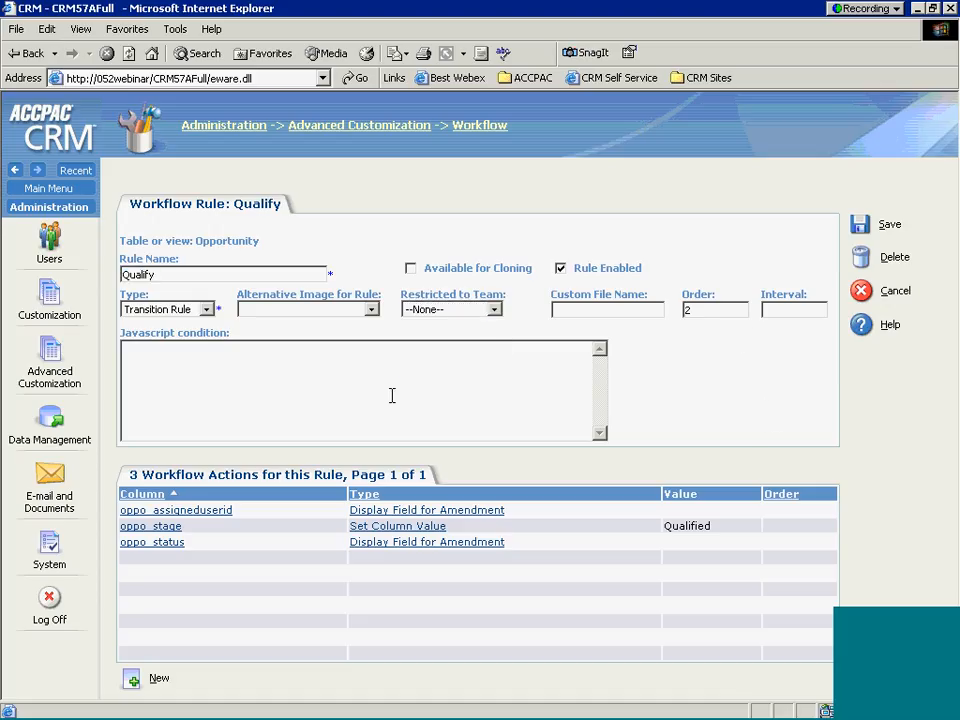
{"action": "left_click", "coordinate": [303, 376]}
View the action types available for the Qualify rule and the Send E-mail action's fields, returning to the workflow tree without saving.
{"action": "left_click", "coordinate": [131, 683]}
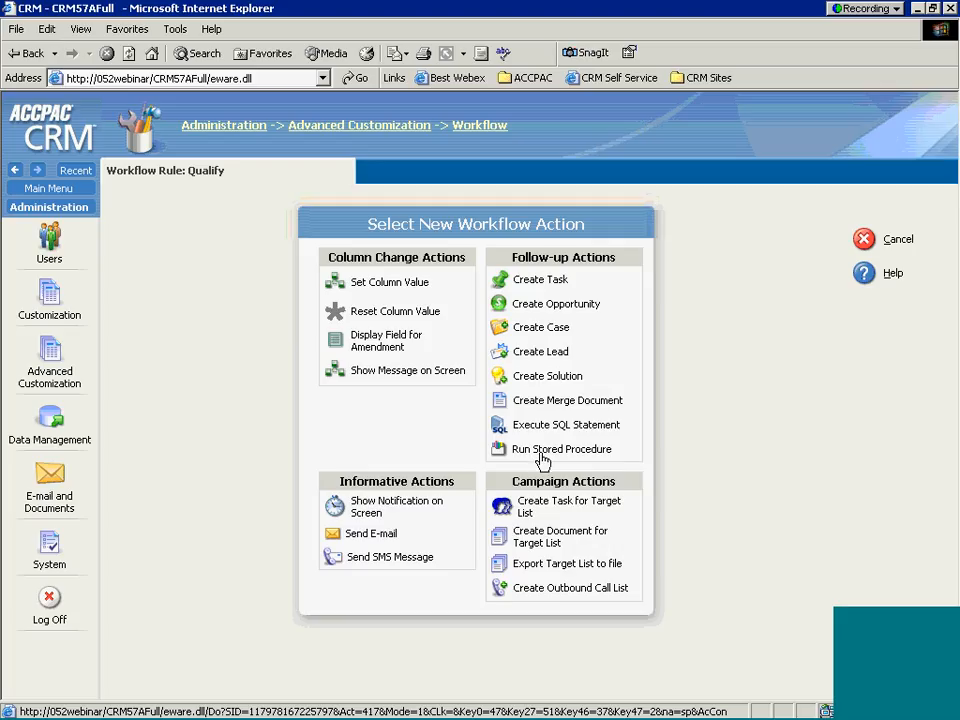
{"action": "left_click", "coordinate": [368, 534]}
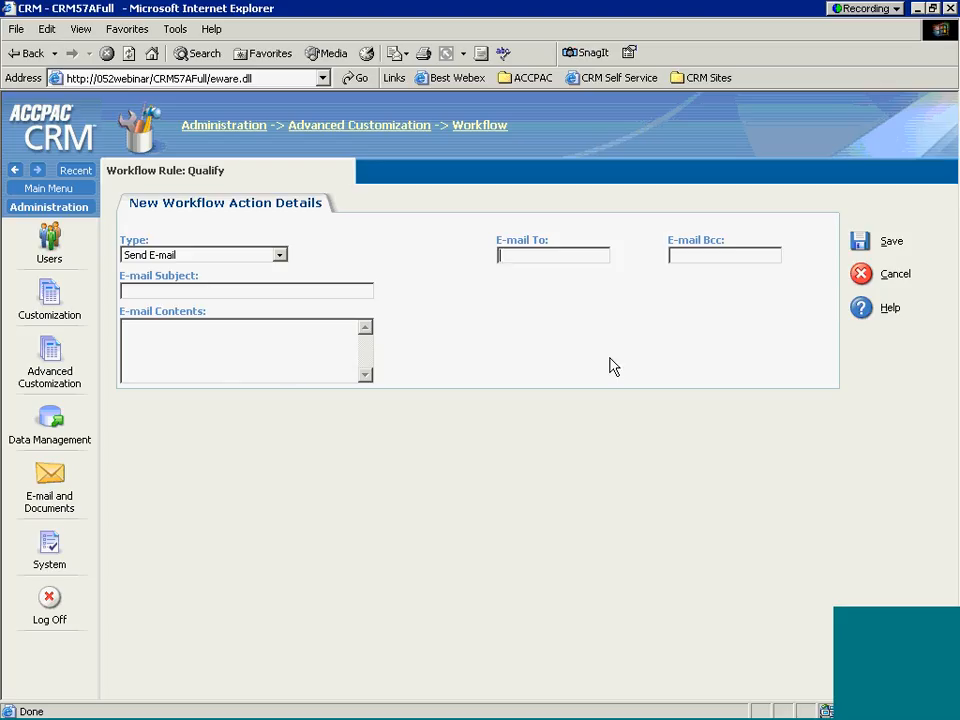
{"action": "left_click", "coordinate": [860, 278]}
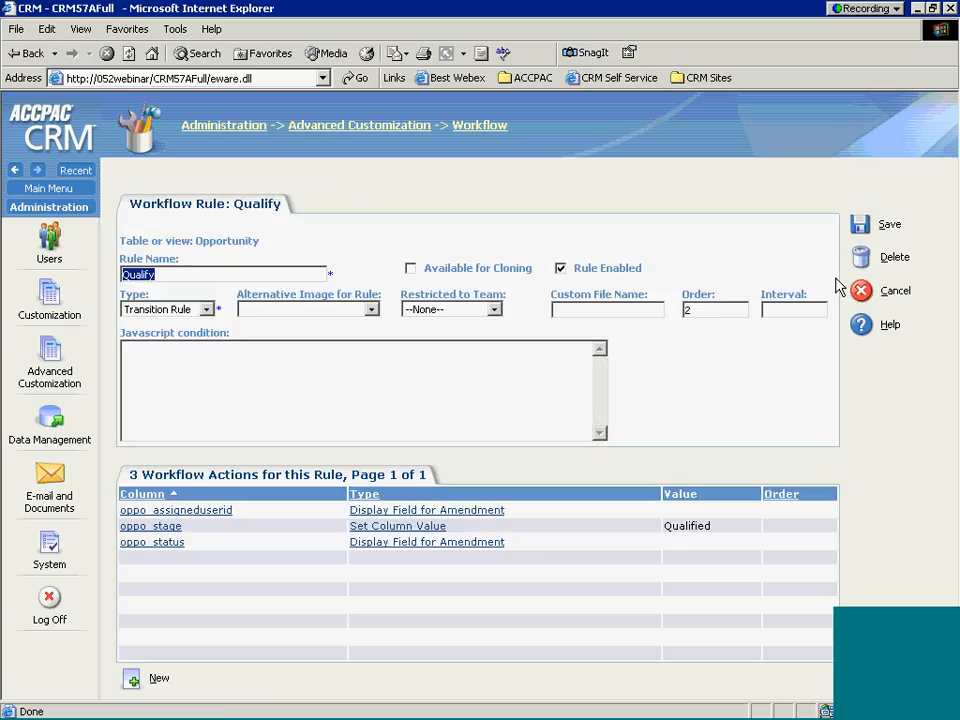
{"action": "left_click", "coordinate": [864, 293]}
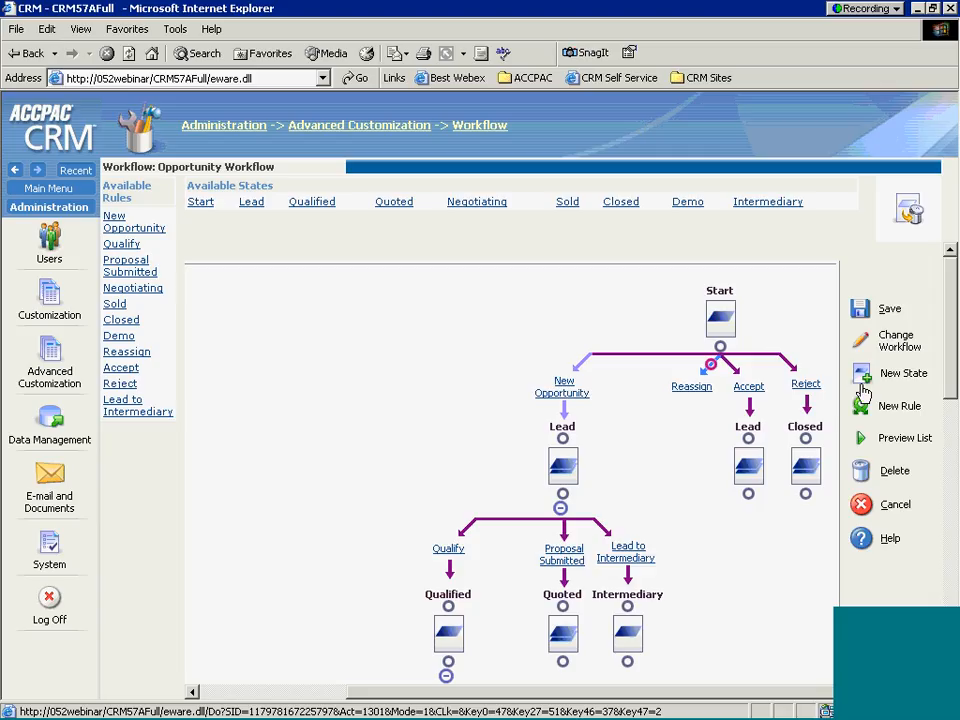
{"action": "left_click", "coordinate": [864, 342]}
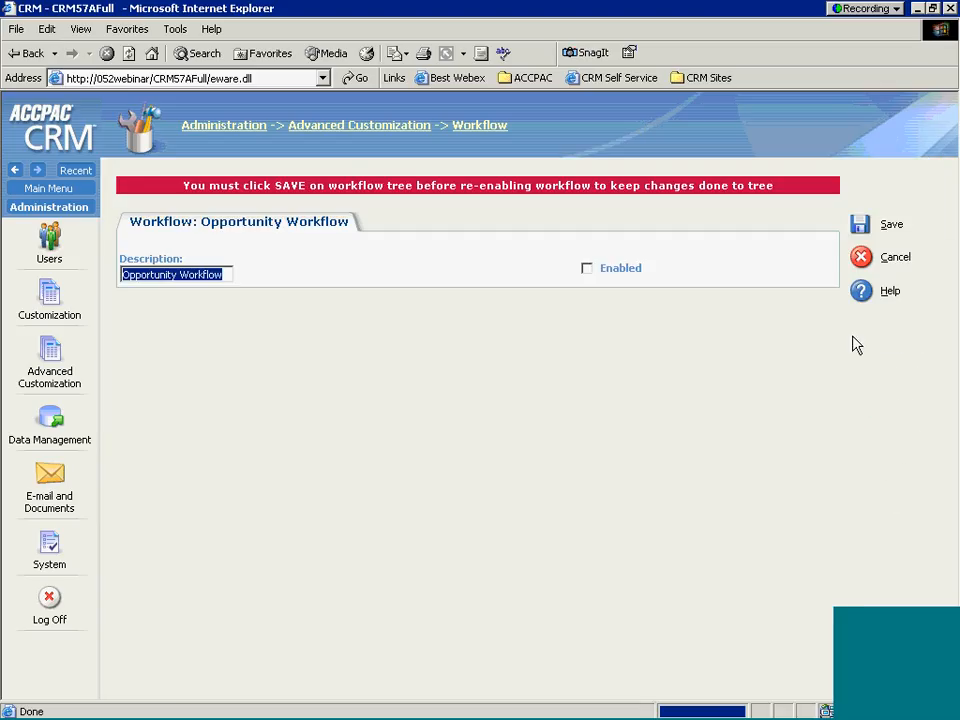
{"action": "left_click", "coordinate": [588, 269]}
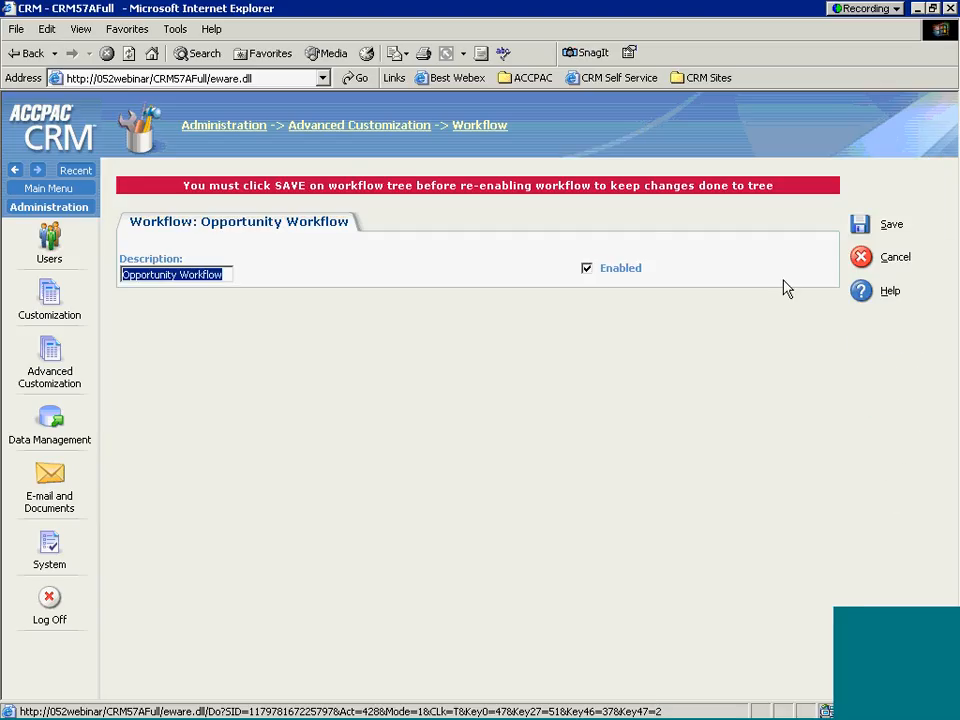
{"action": "left_click", "coordinate": [862, 260]}
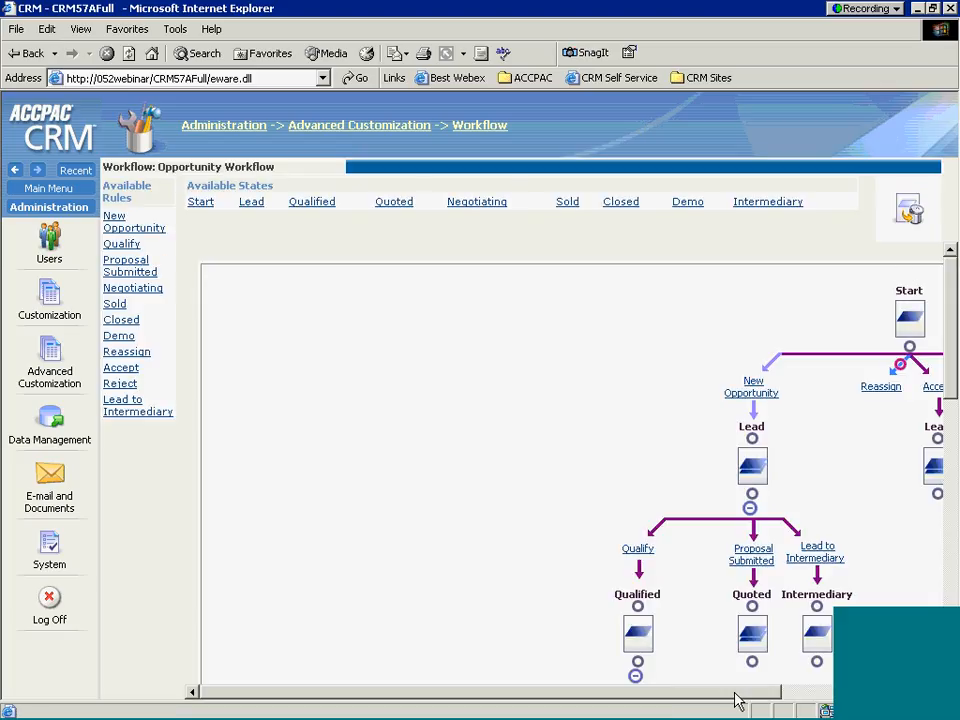
Leave the workflow tree without saving and start a new opportunity for company Eurolandia with its second listed contact person.
{"action": "left_click", "coordinate": [860, 505]}
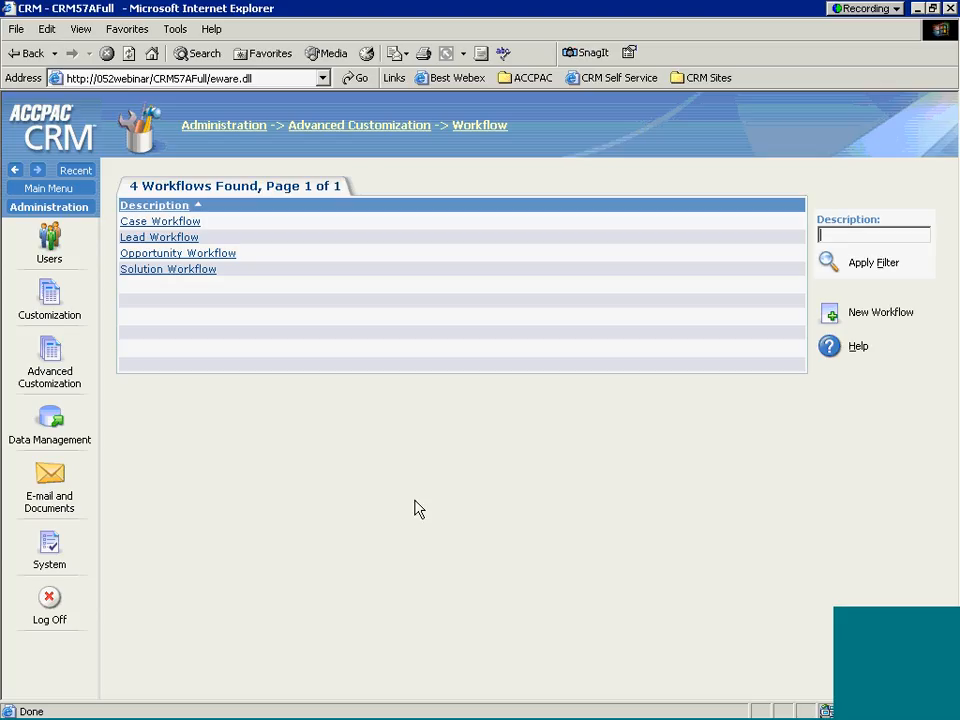
{"action": "left_click", "coordinate": [53, 190]}
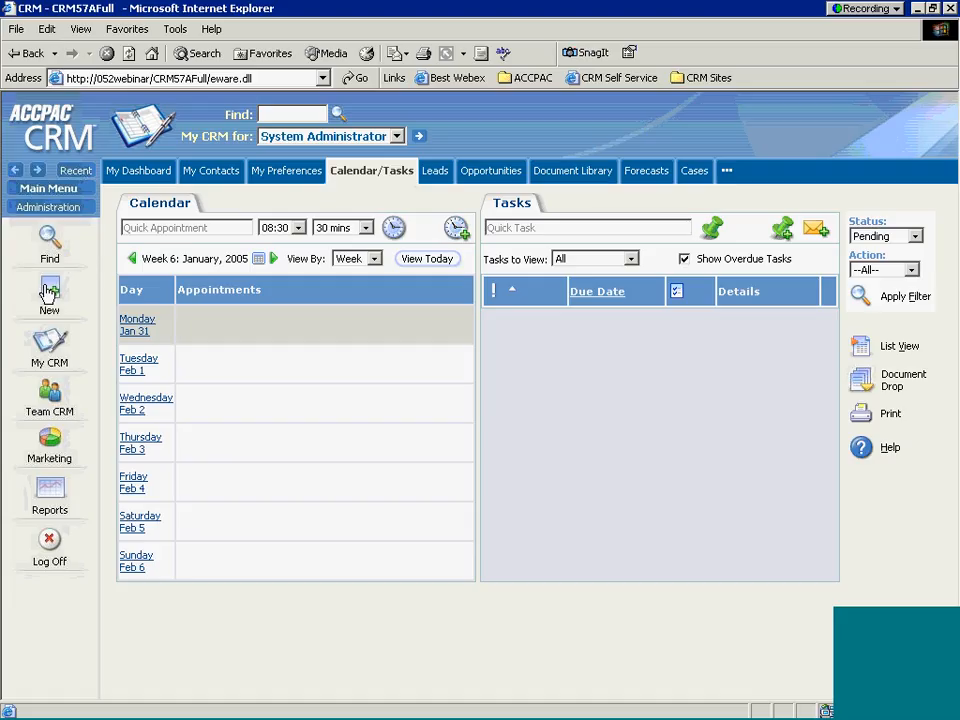
{"action": "mouse_move", "coordinate": [48, 285]}
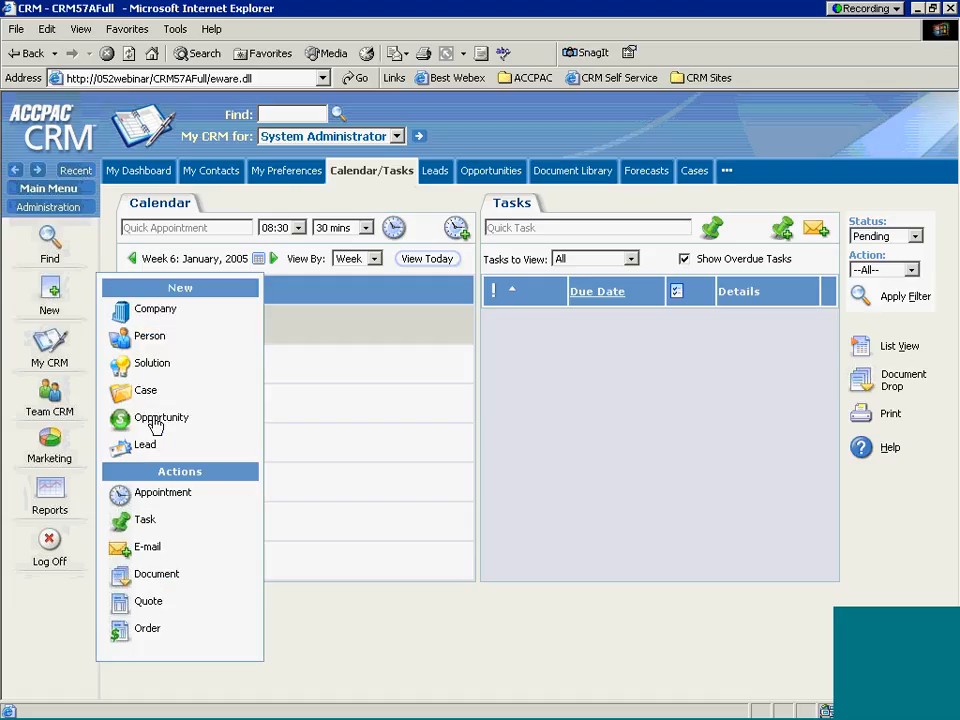
{"action": "left_click", "coordinate": [155, 426]}
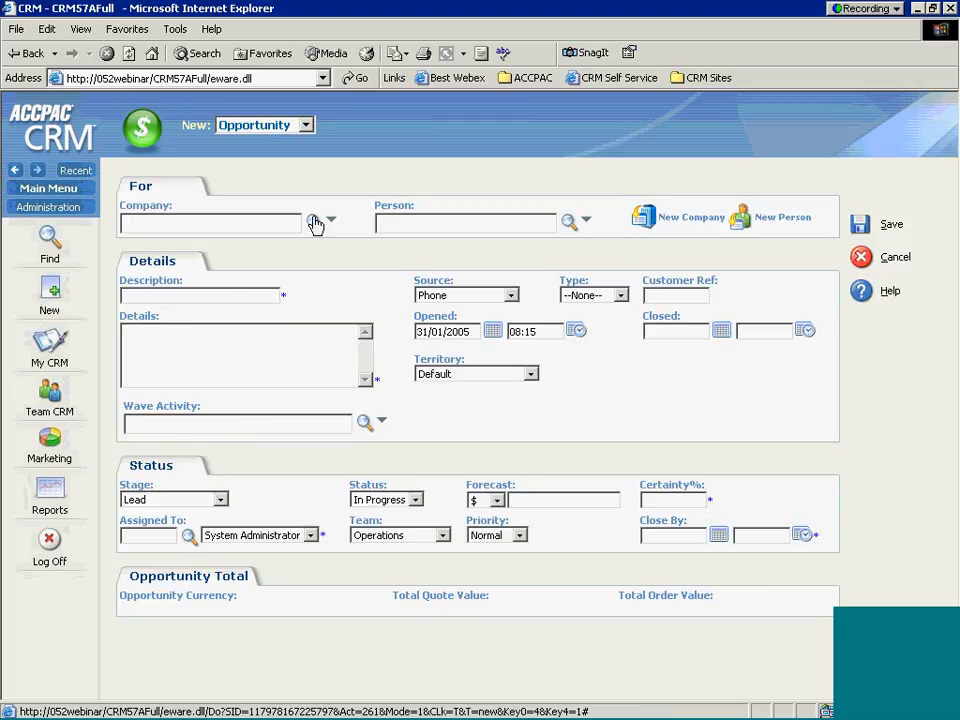
{"action": "type", "text": "eur"}
{"action": "left_click", "coordinate": [314, 222]}
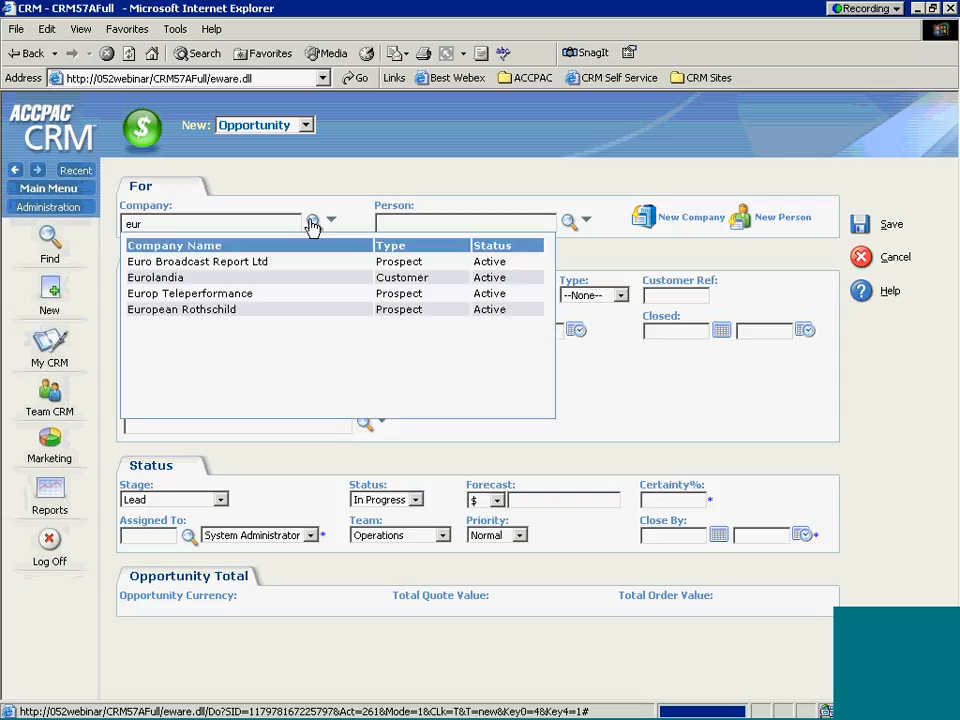
{"action": "left_click", "coordinate": [155, 277]}
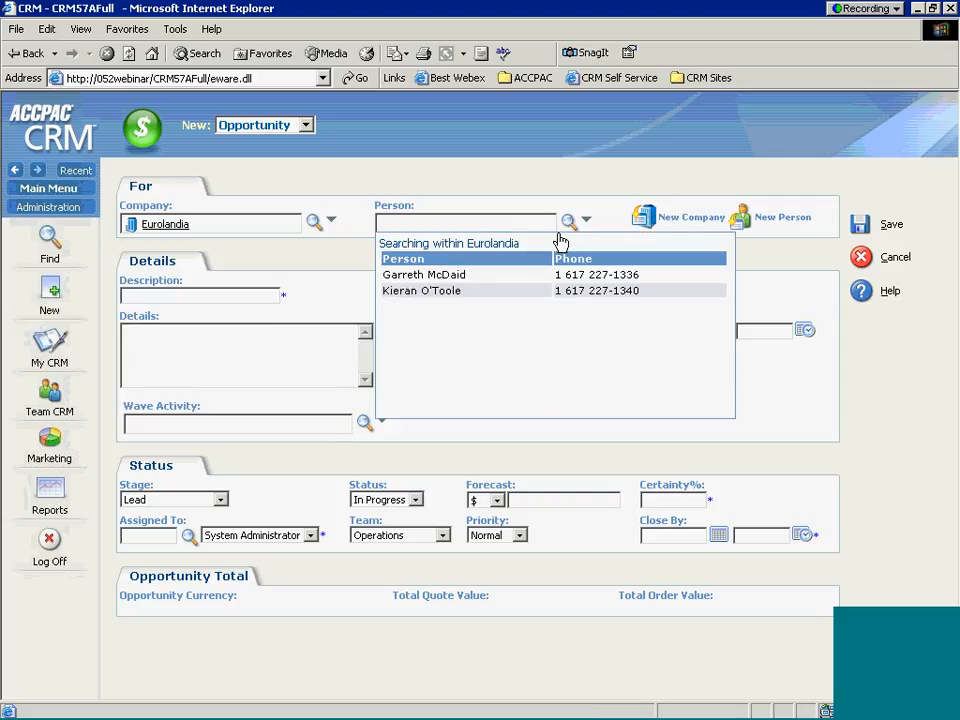
{"action": "left_click", "coordinate": [425, 291]}
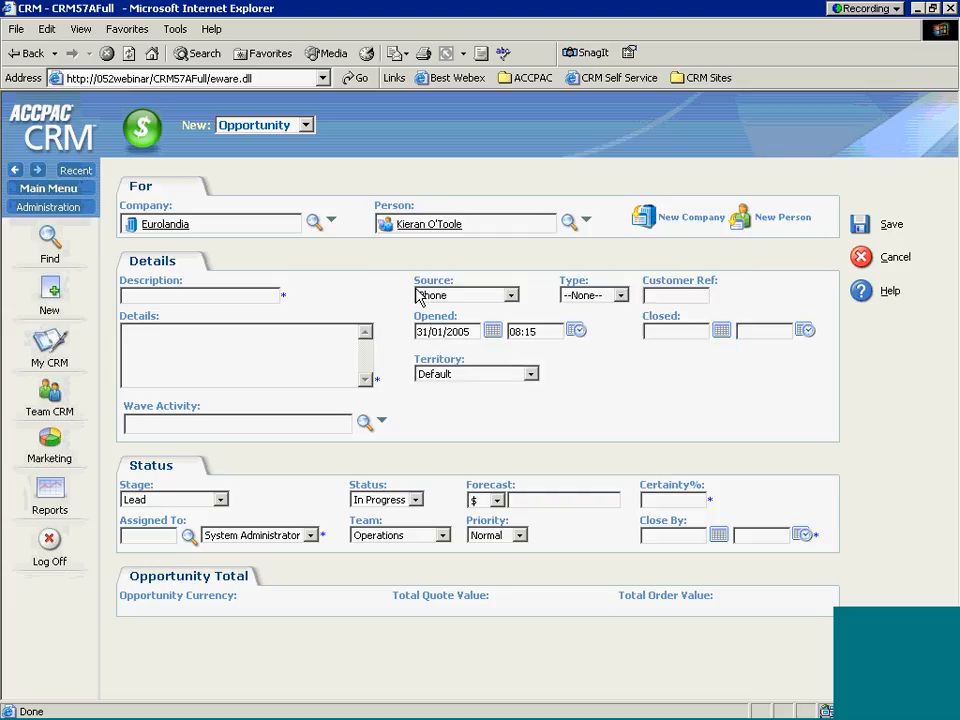
Enter the opportunity description "Widget Purchase" and the details "very interested in our stainless steel widgets".
{"action": "left_click", "coordinate": [214, 297]}
{"action": "type", "text": "Widget Purchase"}
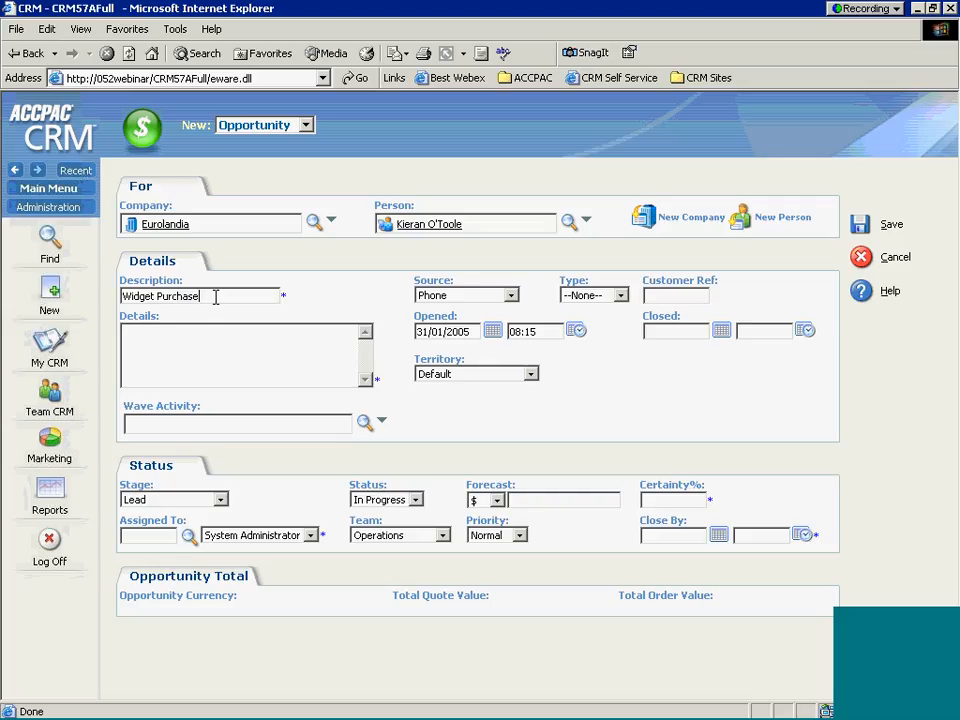
{"action": "left_click", "coordinate": [276, 333]}
{"action": "type", "text": "very interested in our st"}
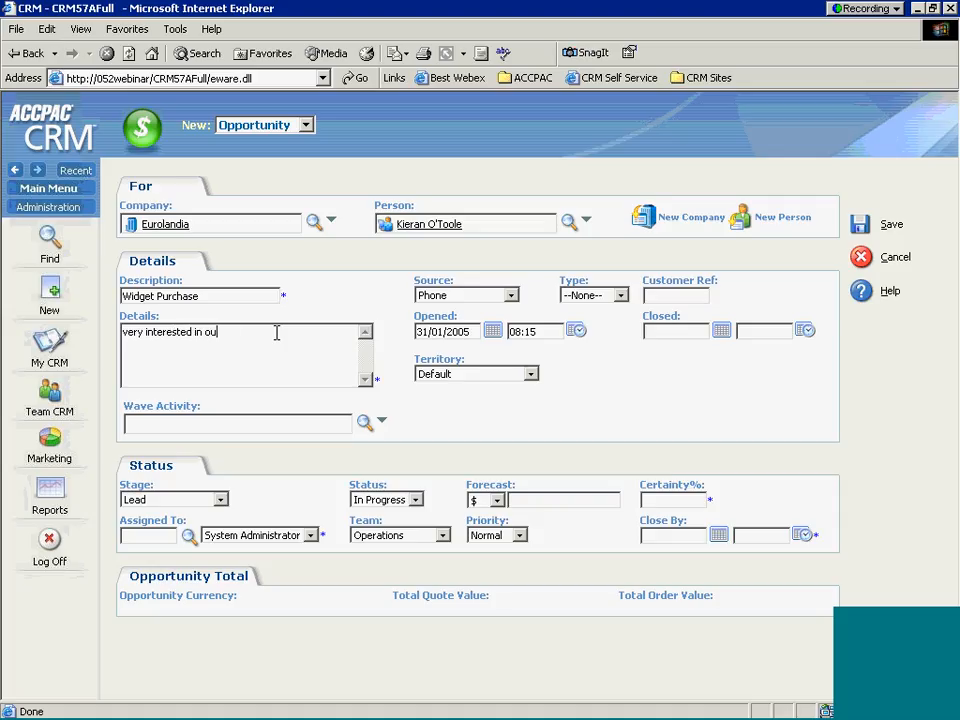
{"action": "type", "text": "ainless steel widgets"}
{"action": "double_click", "coordinate": [284, 297]}
Set the opportunity type to Mix and choose Email Shot as its wave activity.
{"action": "left_click", "coordinate": [621, 297]}
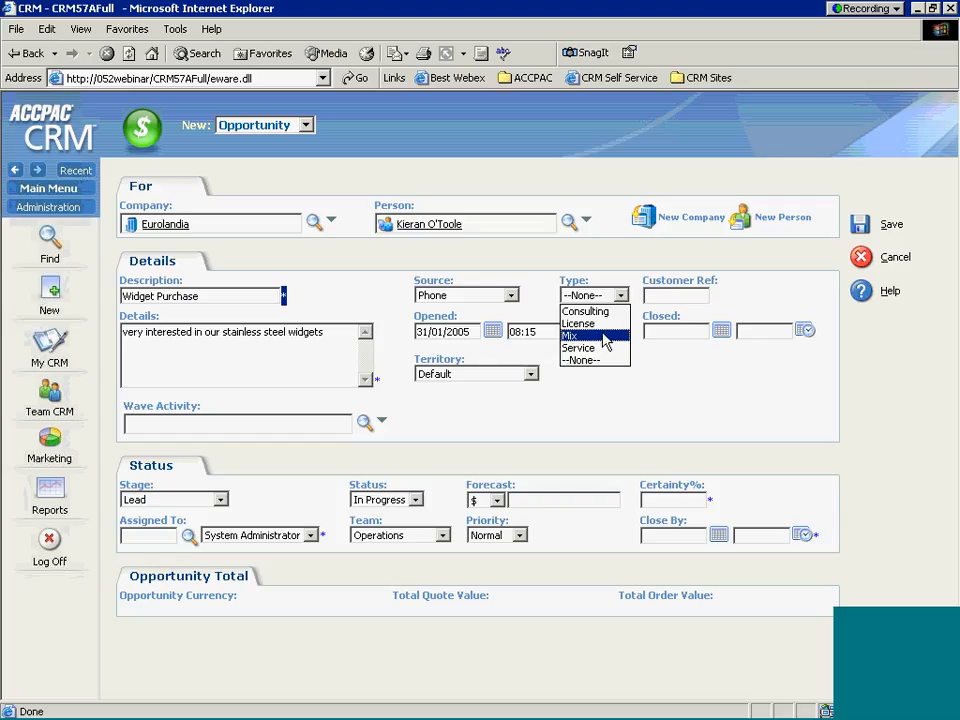
{"action": "left_click", "coordinate": [605, 336]}
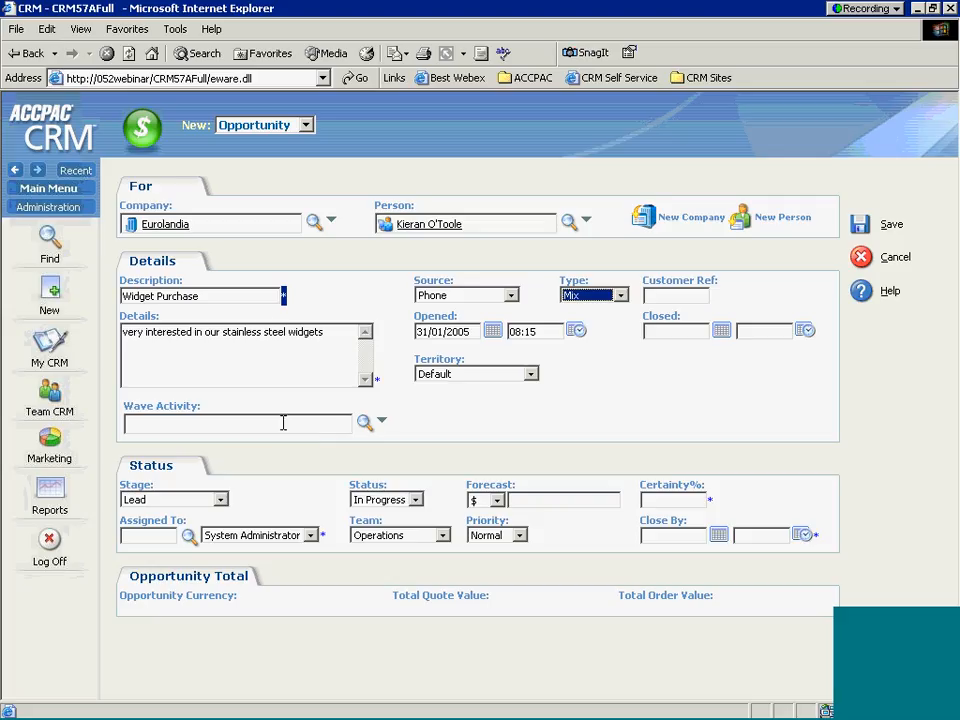
{"action": "left_click", "coordinate": [364, 424]}
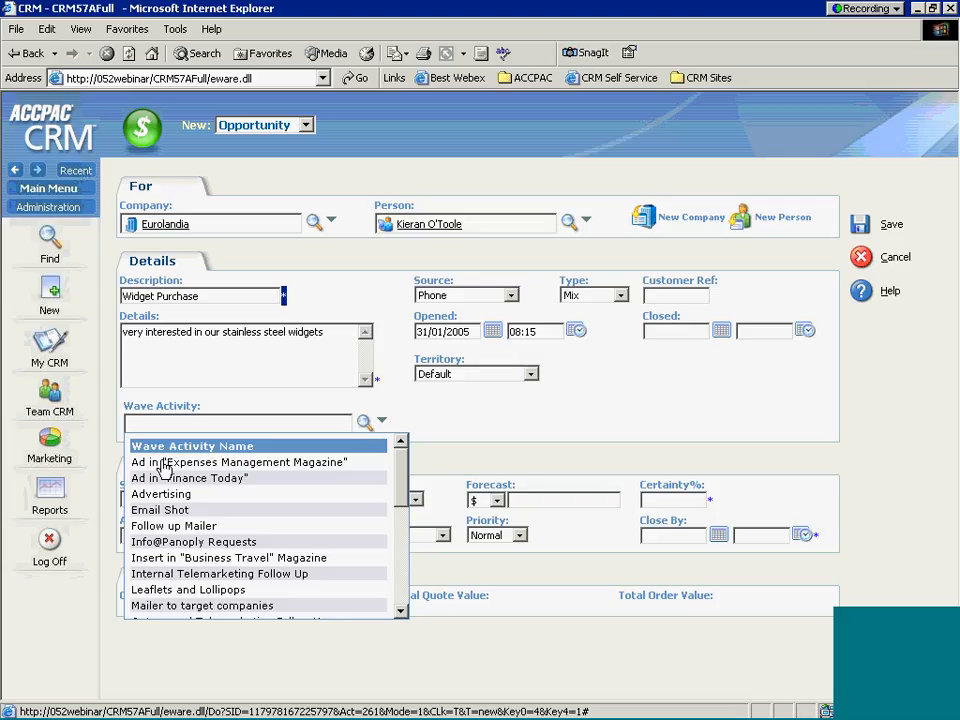
{"action": "left_click", "coordinate": [160, 510]}
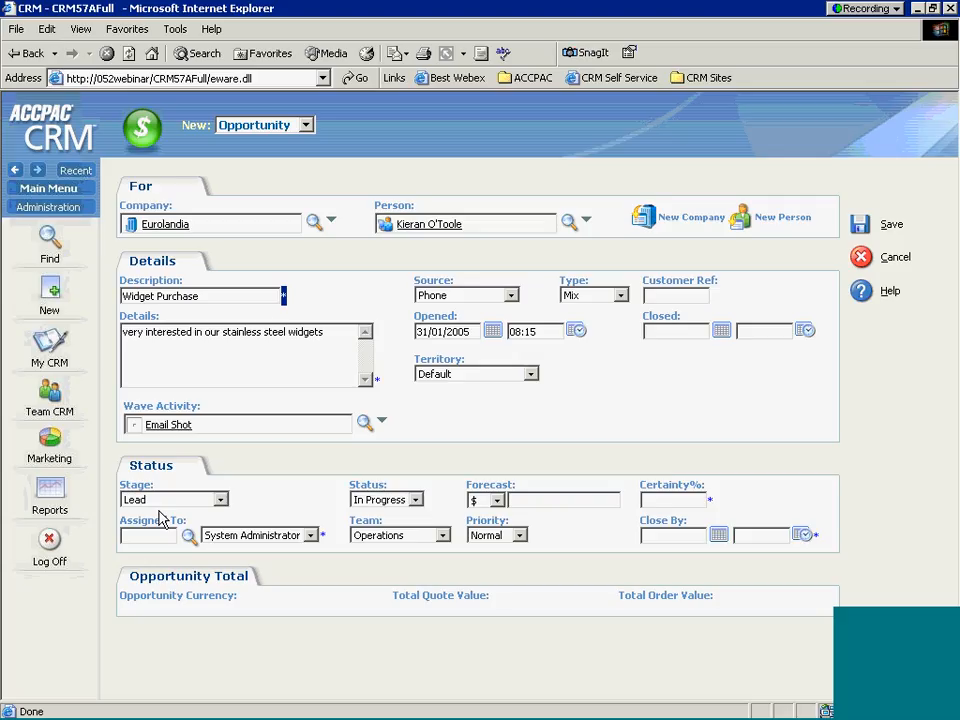
Enter a forecast of $100000 and a certainty of 15% for the Widget Purchase opportunity.
{"action": "left_click", "coordinate": [537, 440]}
{"action": "left_click", "coordinate": [537, 496]}
{"action": "type", "text": "100000"}
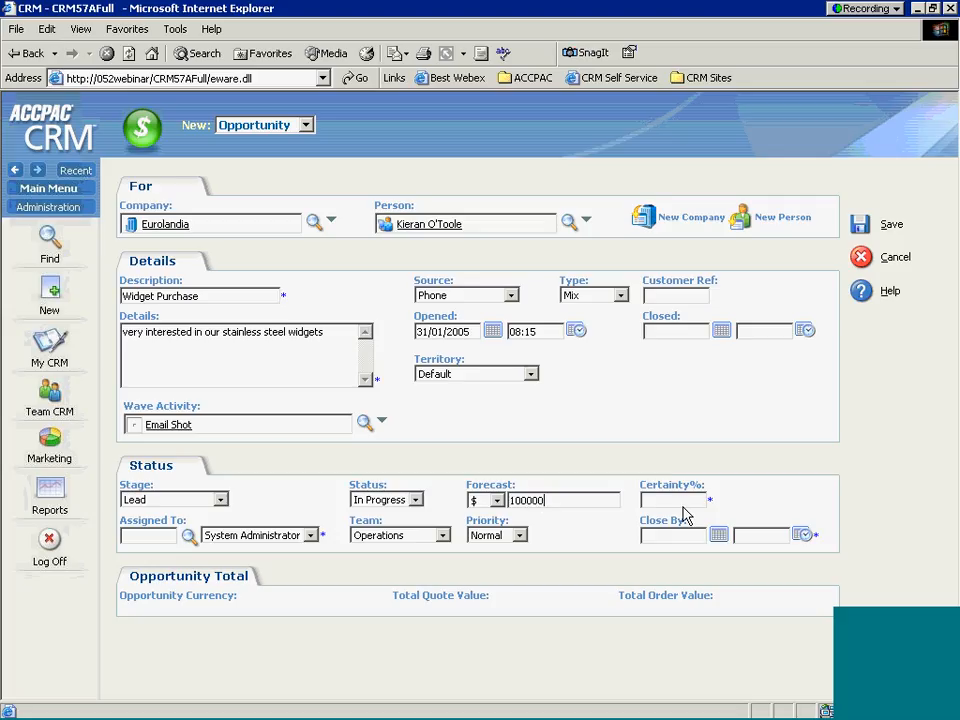
{"action": "left_click", "coordinate": [676, 502]}
{"action": "type", "text": "15"}
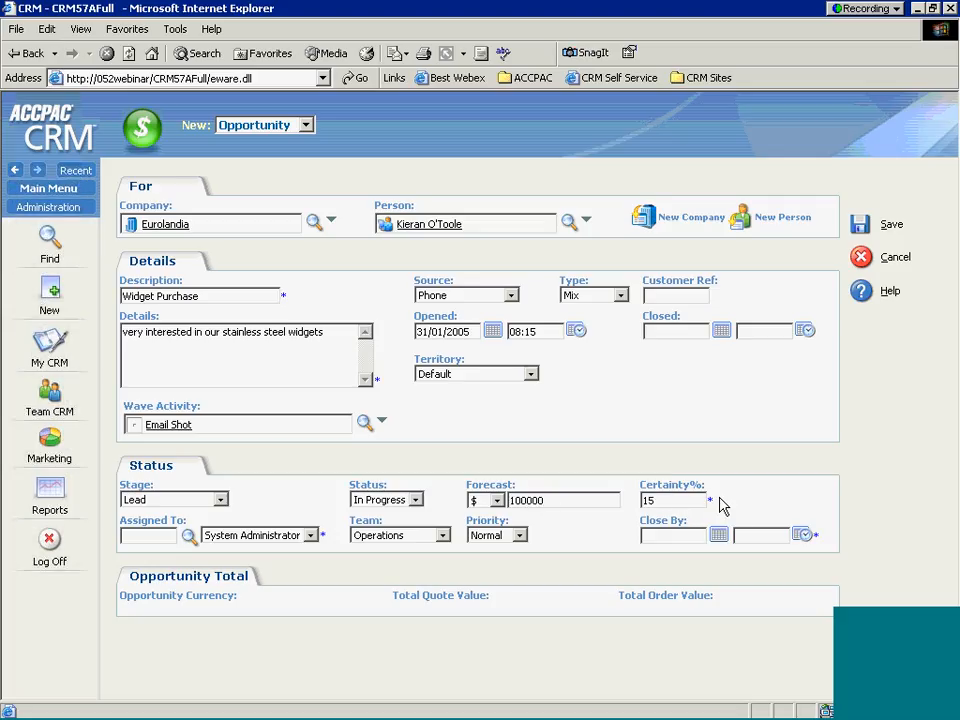
{"action": "left_click_drag", "start_coordinate": [721, 501], "coordinate": [703, 500]}
Set the team to Direct Sales and the close-by date to 31/01/2005, save the opportunity and continue past its summary.
{"action": "left_click", "coordinate": [442, 535]}
{"action": "left_click", "coordinate": [417, 566]}
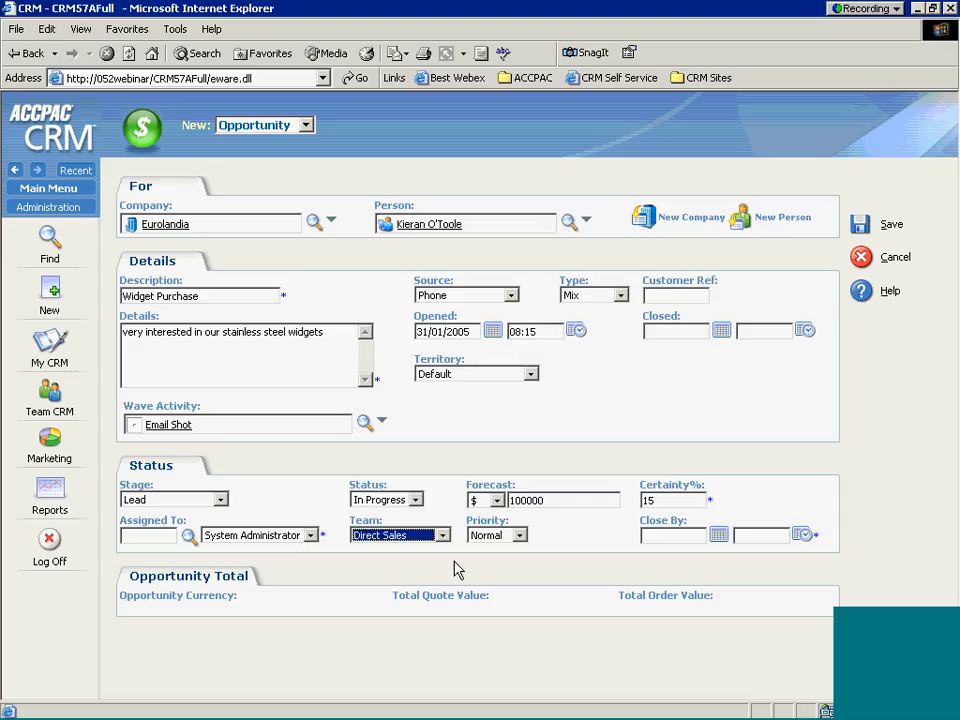
{"action": "left_click", "coordinate": [718, 535]}
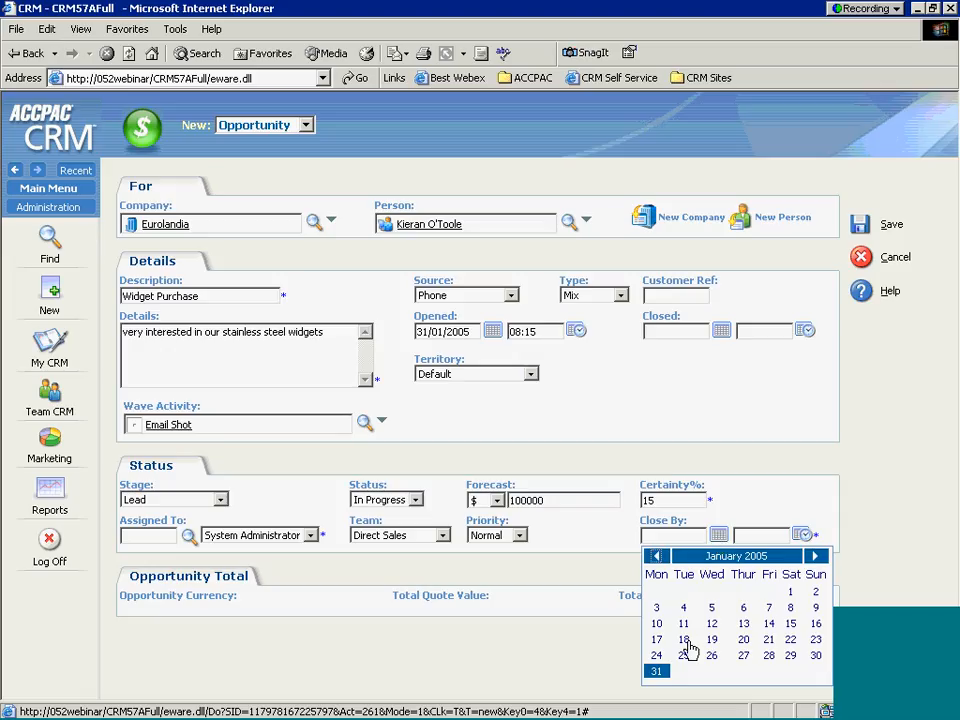
{"action": "left_click", "coordinate": [656, 671]}
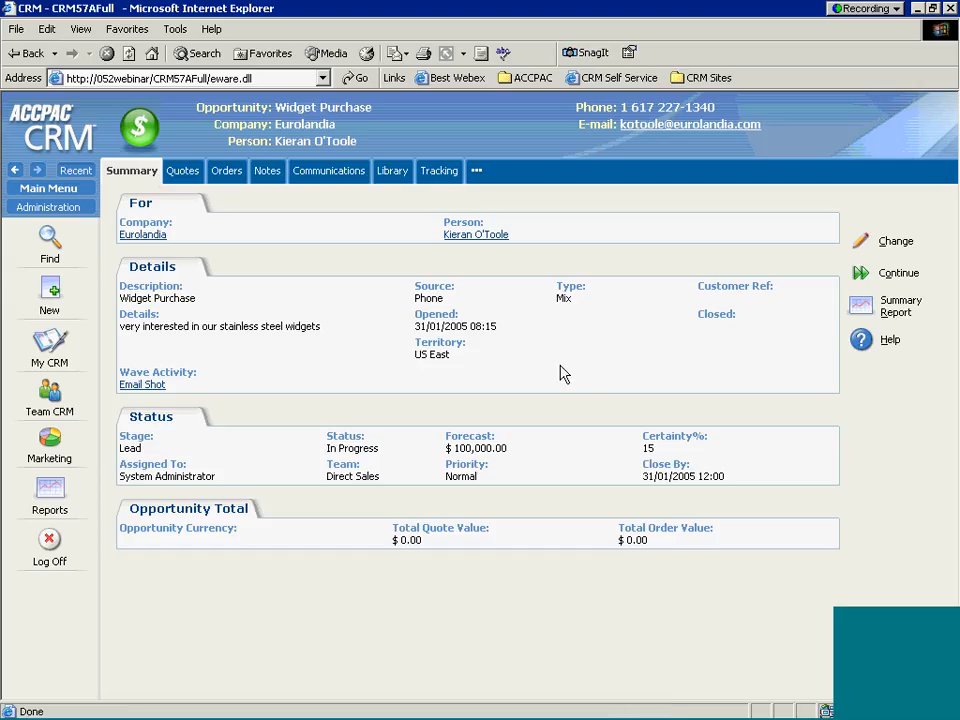
{"action": "left_click", "coordinate": [860, 277]}
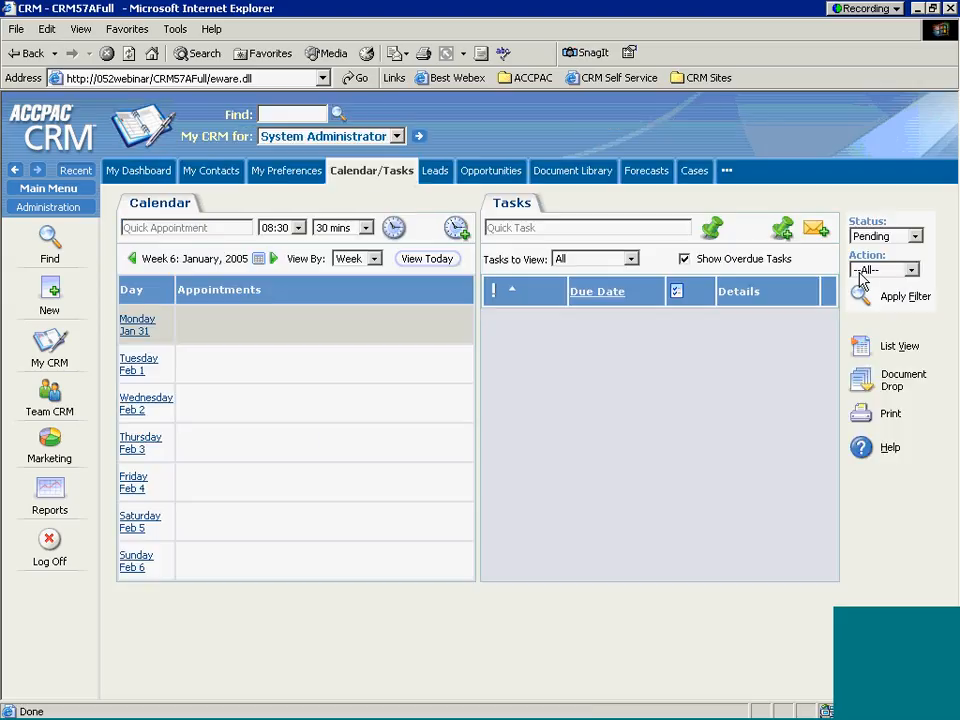
Enable the Opportunity Workflow in its workflow settings under Administration and save the change.
{"action": "left_click", "coordinate": [48, 208]}
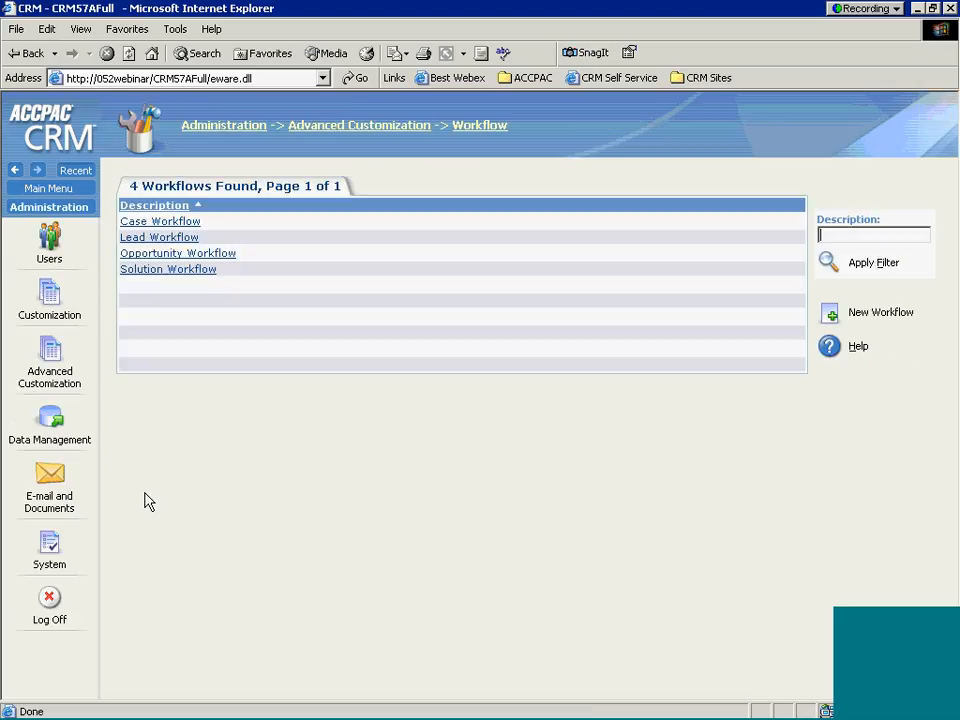
{"action": "left_click", "coordinate": [167, 266]}
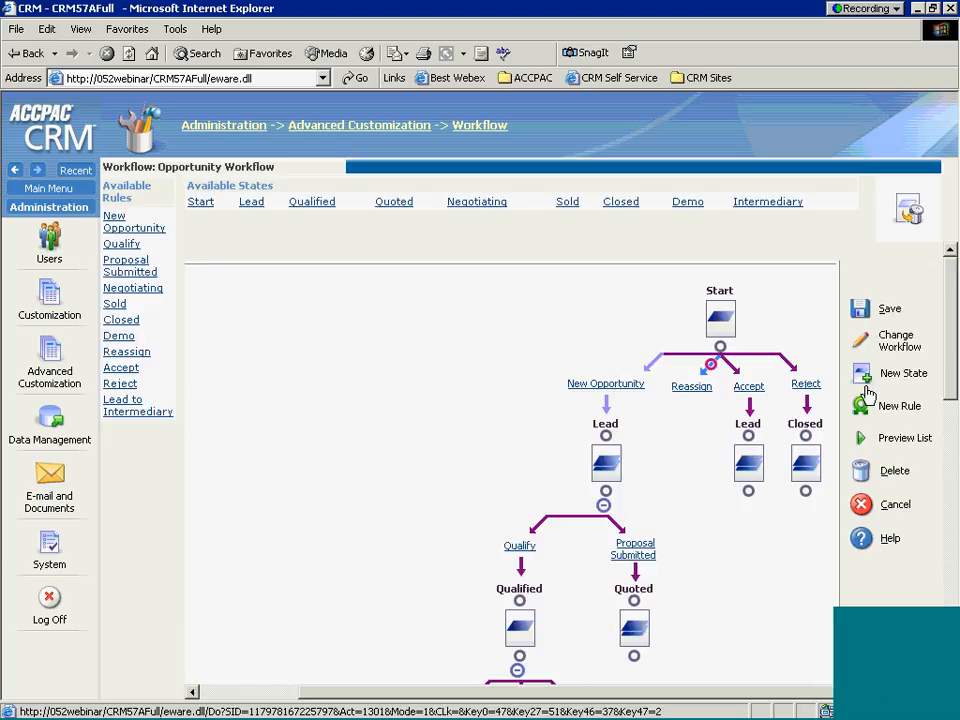
{"action": "left_click", "coordinate": [880, 340]}
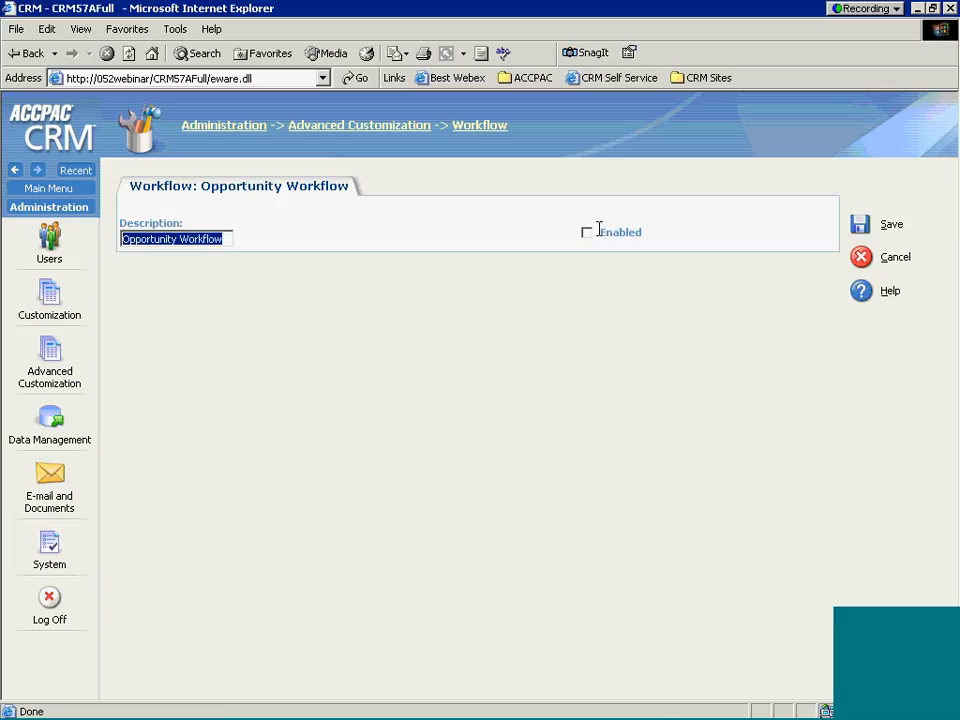
{"action": "left_click", "coordinate": [592, 233]}
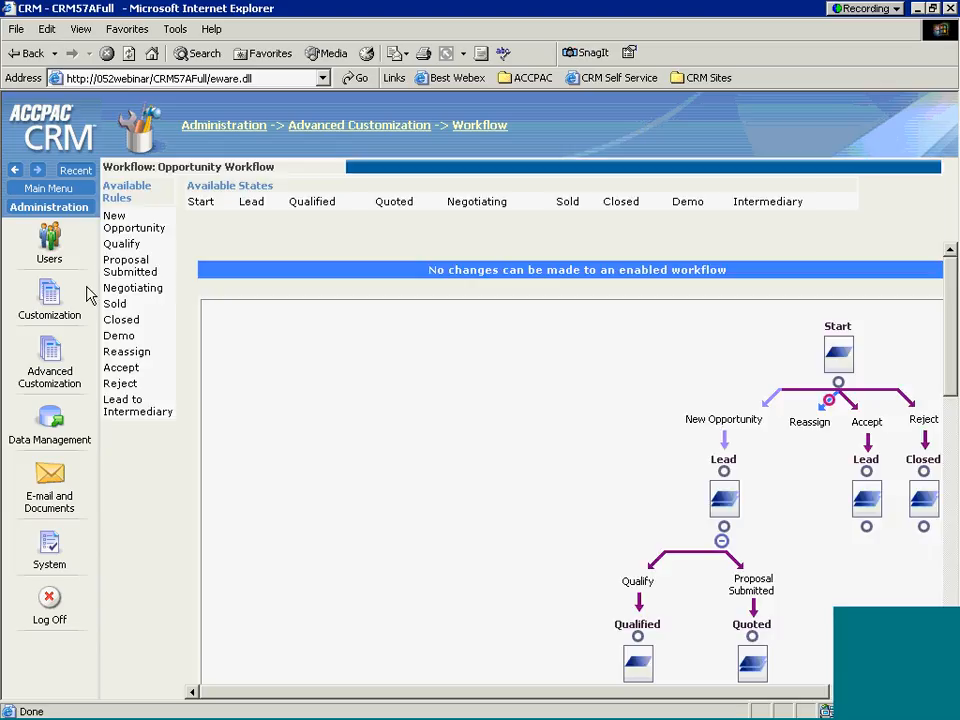
Start another new opportunity under the enabled workflow for Eurolandia, selecting the same contact person as for Widget Purchase.
{"action": "left_click", "coordinate": [55, 188]}
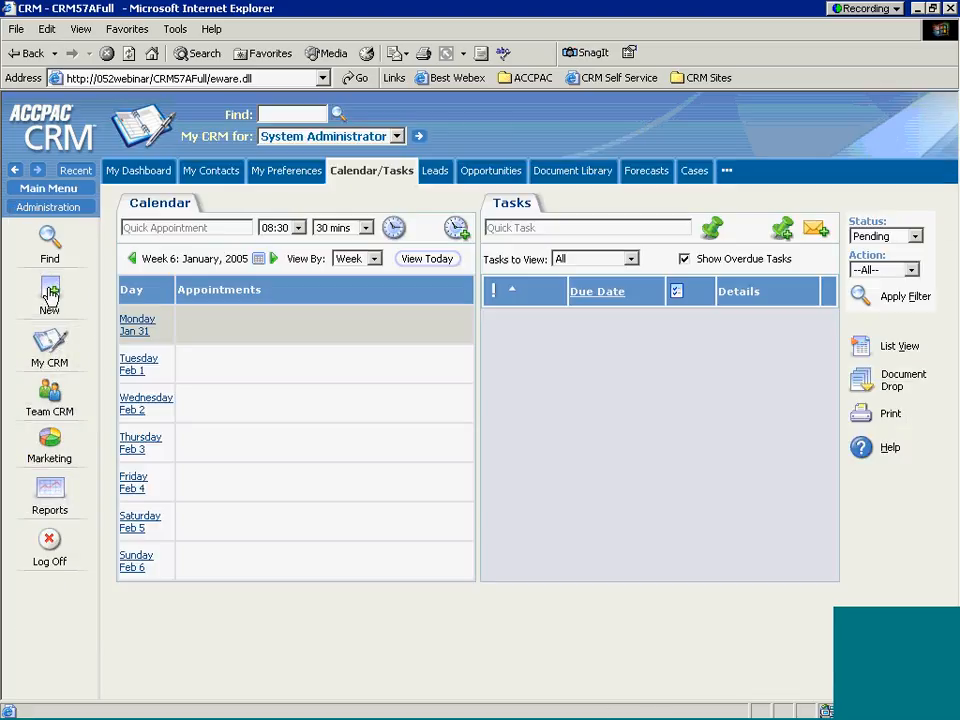
{"action": "mouse_move", "coordinate": [49, 290]}
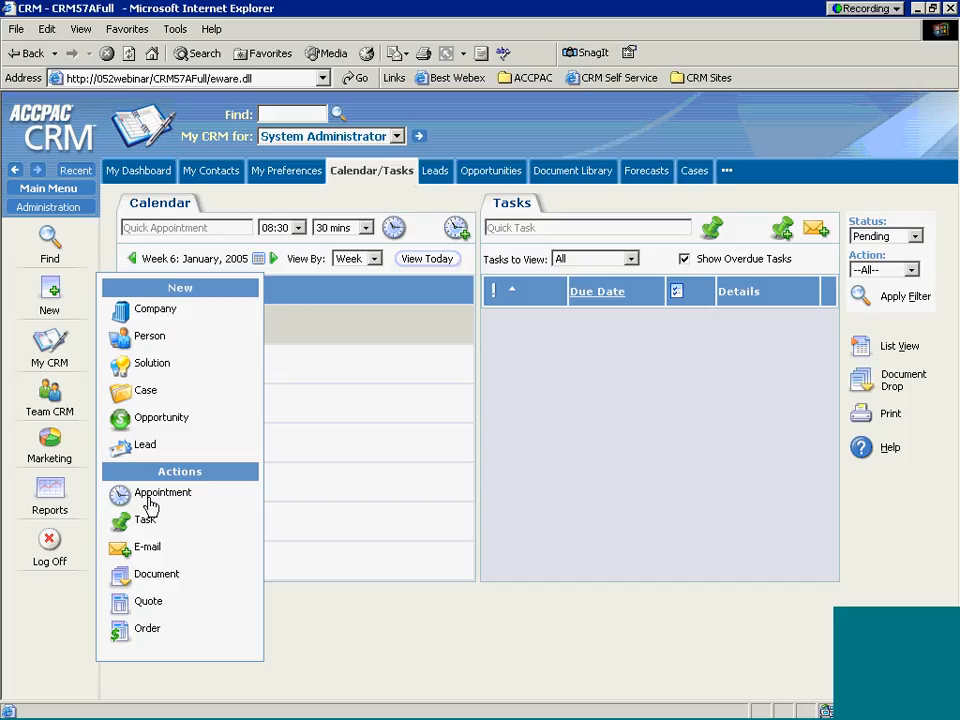
{"action": "left_click", "coordinate": [148, 424]}
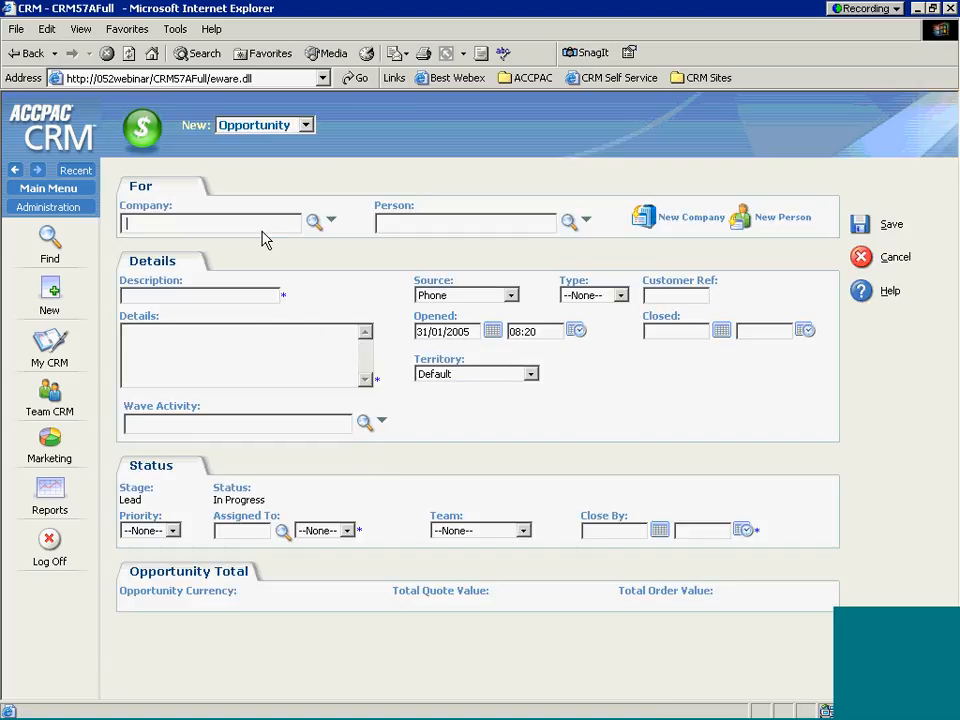
{"action": "type", "text": "eur"}
{"action": "left_click", "coordinate": [312, 224]}
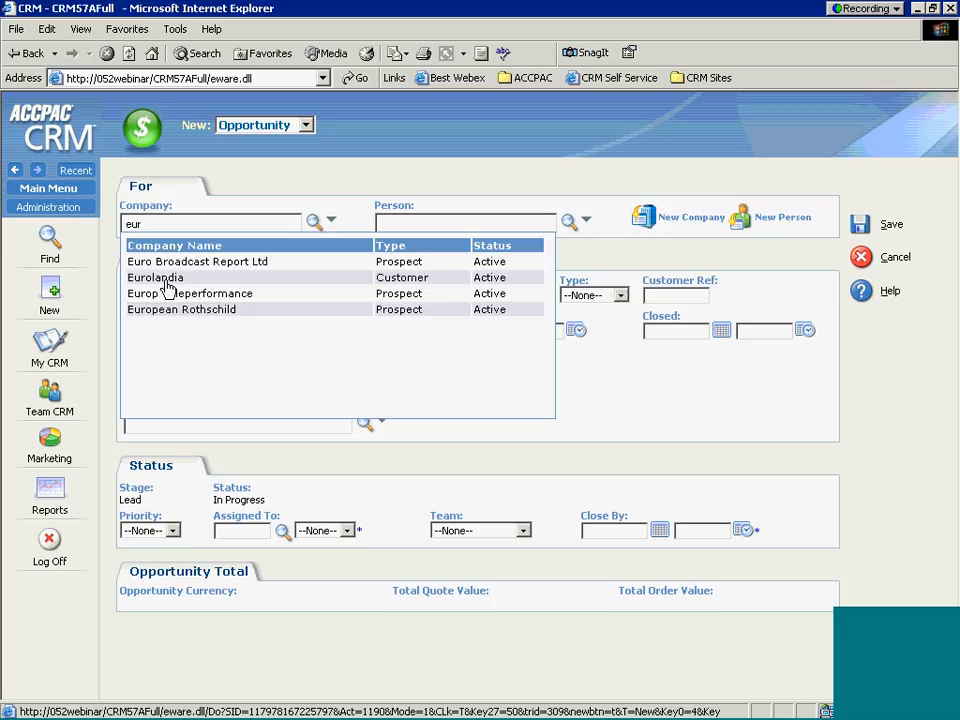
{"action": "left_click", "coordinate": [330, 295]}
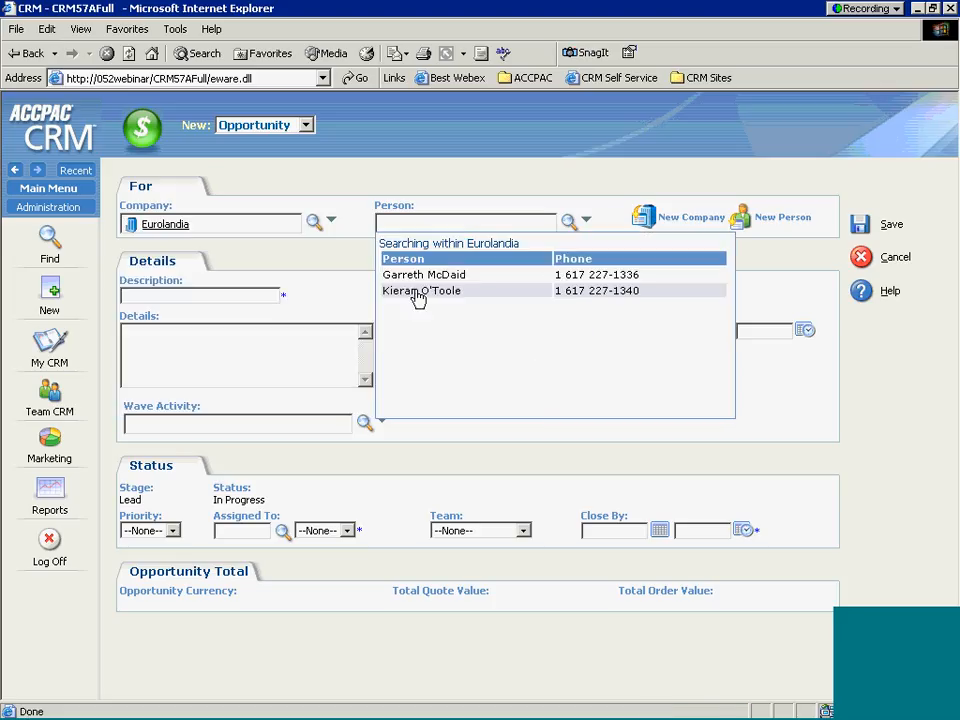
{"action": "left_click", "coordinate": [416, 291]}
Enter the description "Widgets 10000" and the details "customer wants widgets" for the new opportunity.
{"action": "left_click", "coordinate": [223, 295]}
{"action": "type", "text": "Wi"}
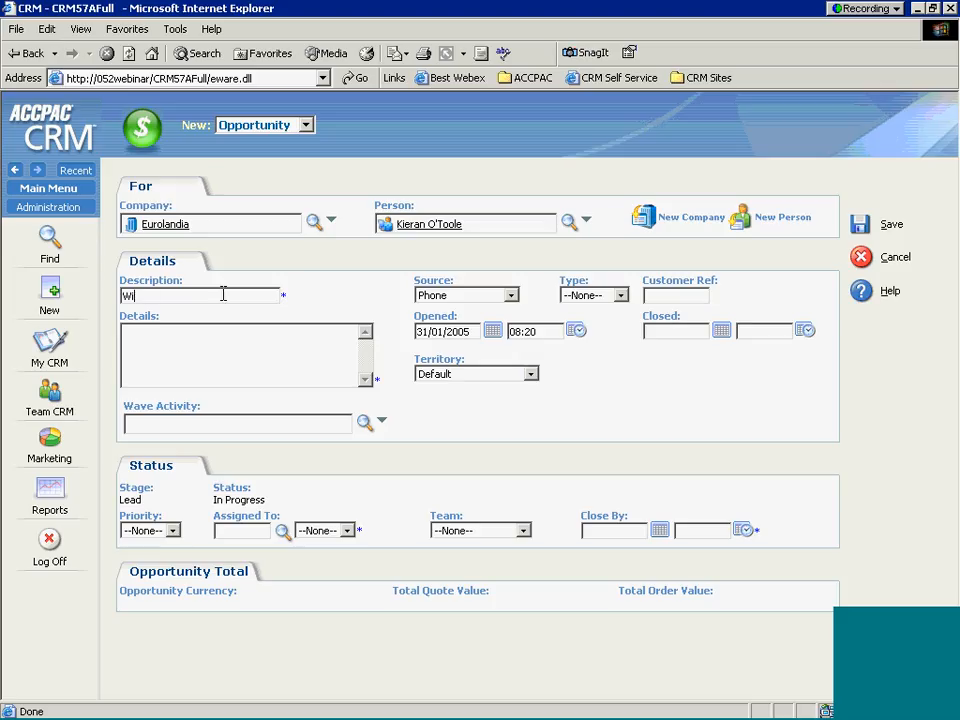
{"action": "type", "text": "dgets"}
{"action": "key", "text": "BackSpace"}
{"action": "type", "text": "ts 10000"}
{"action": "left_click", "coordinate": [252, 336]}
{"action": "type", "text": "customer "}
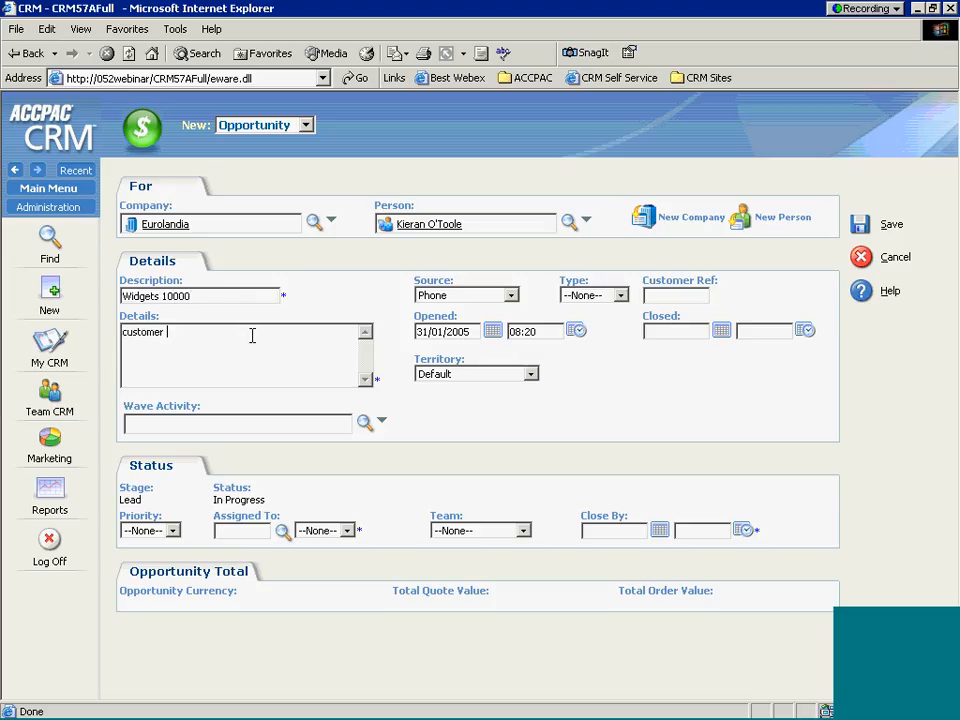
{"action": "type", "text": "wants widgest"}
{"action": "key", "text": "BackSpace"}
{"action": "key", "text": "BackSpace"}
{"action": "type", "text": "ts"}
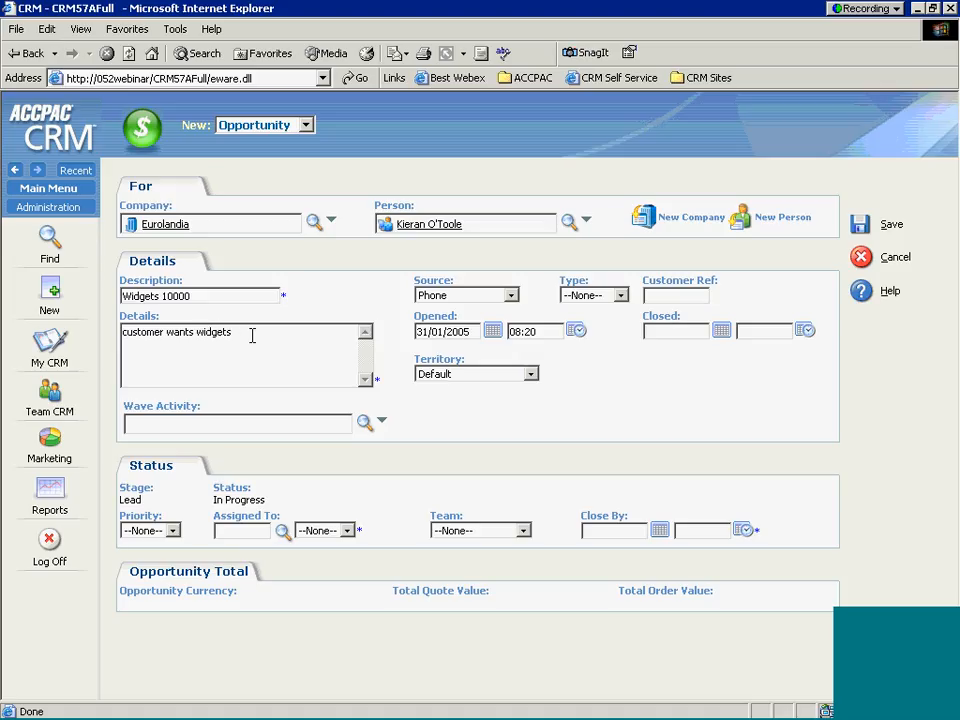
Choose Advertising as the wave activity and set the opportunity's priority to Normal.
{"action": "left_click", "coordinate": [366, 424]}
{"action": "left_click", "coordinate": [169, 496]}
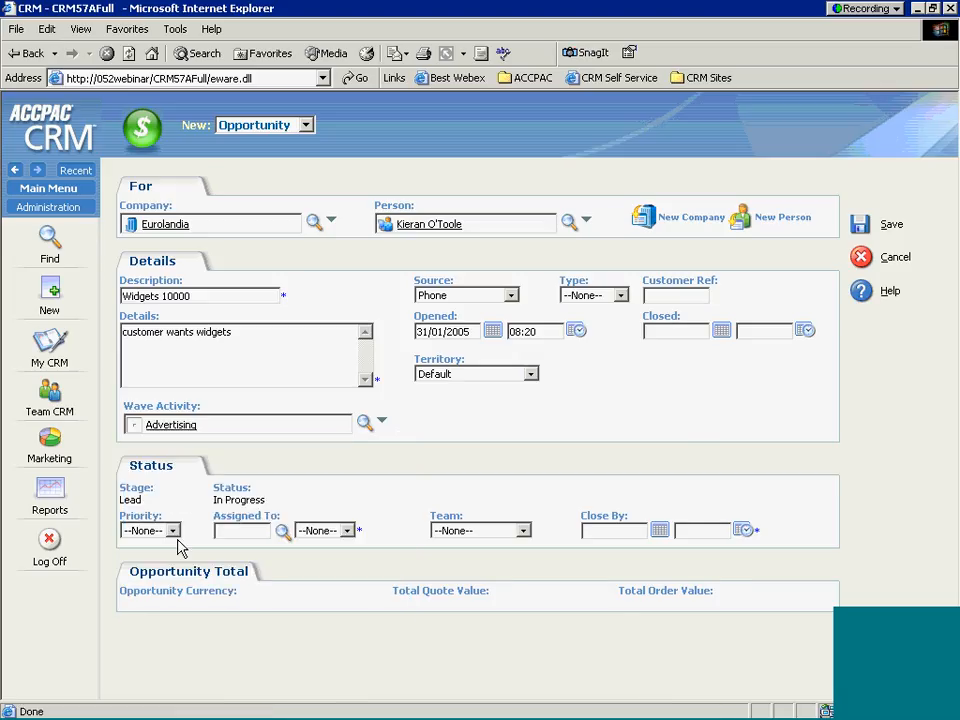
{"action": "left_click", "coordinate": [173, 531]}
{"action": "left_click", "coordinate": [151, 560]}
Assign the opportunity to System Administrator and the Direct Sales team, set its close-by date to 31/01/2005, and save it.
{"action": "left_click", "coordinate": [242, 531]}
{"action": "type", "text": "admi"}
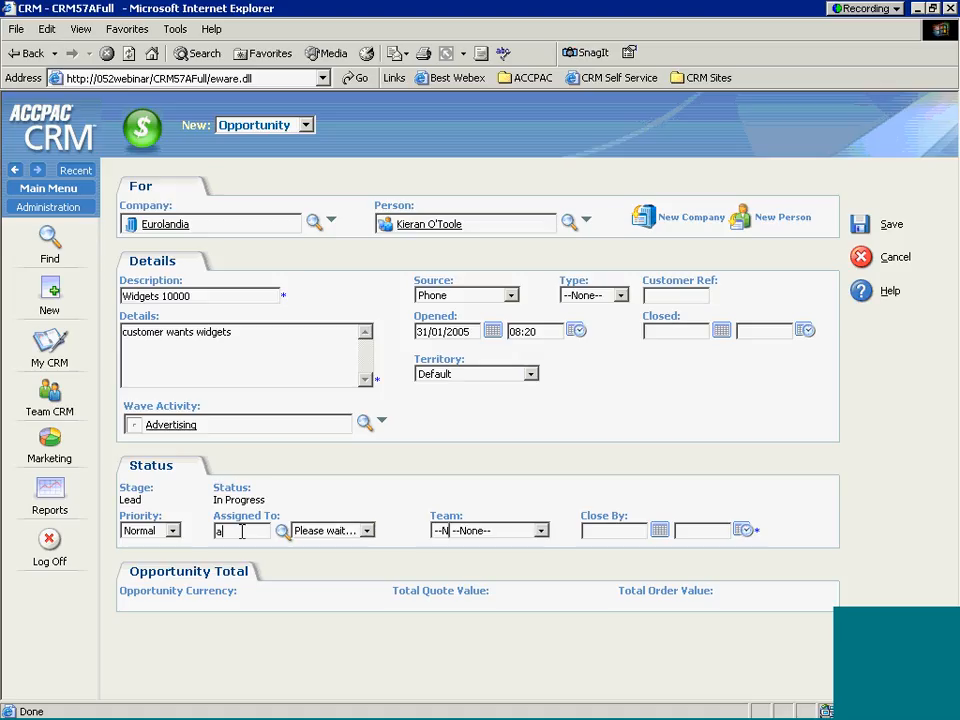
{"action": "left_click", "coordinate": [563, 531]}
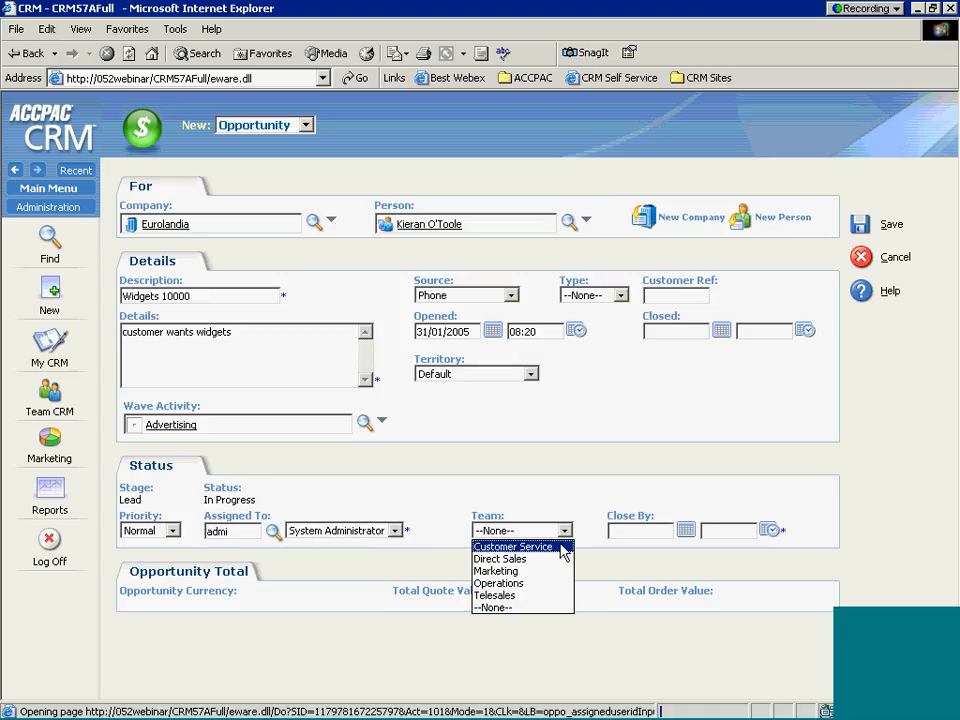
{"action": "left_click", "coordinate": [555, 559]}
{"action": "left_click", "coordinate": [686, 531]}
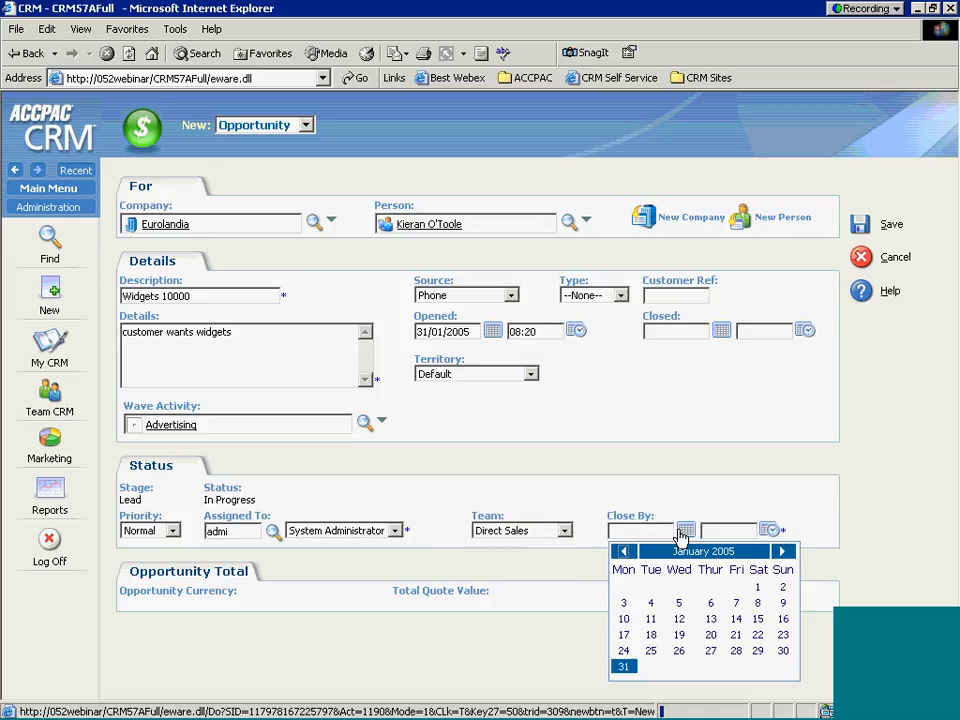
{"action": "left_click", "coordinate": [624, 665]}
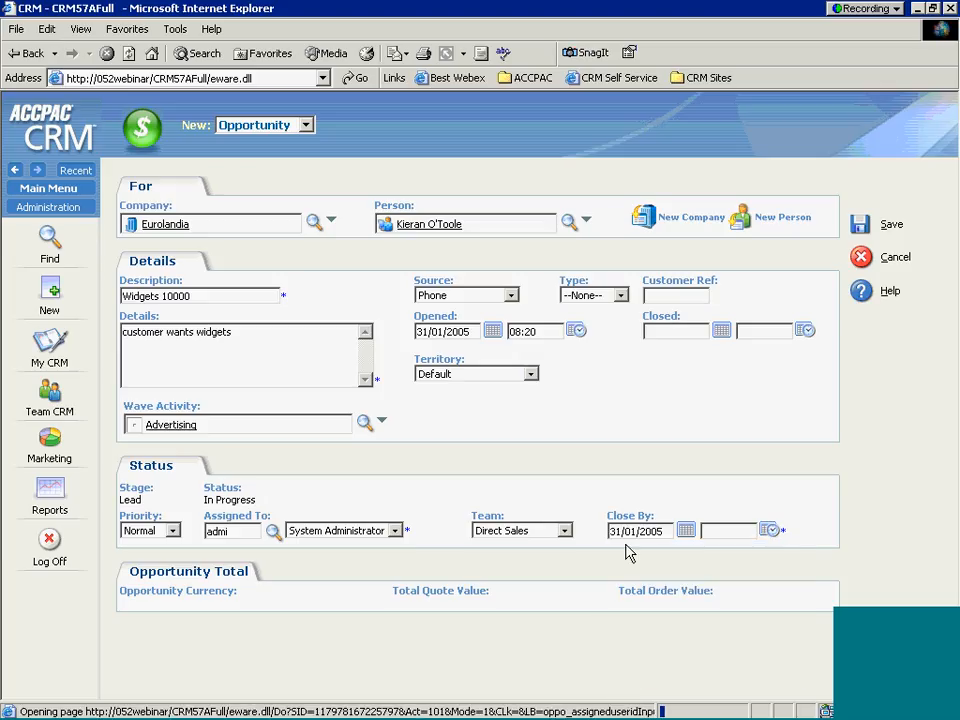
{"action": "left_click", "coordinate": [862, 227]}
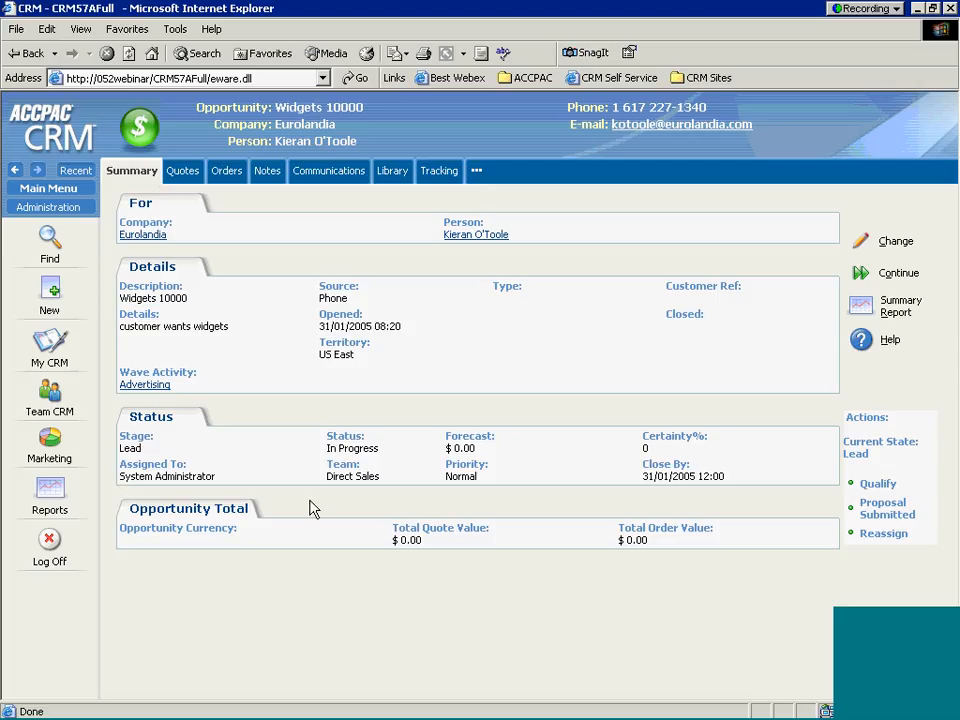
{"action": "left_click_drag", "start_coordinate": [374, 357], "coordinate": [320, 345]}
{"action": "left_click", "coordinate": [362, 362]}
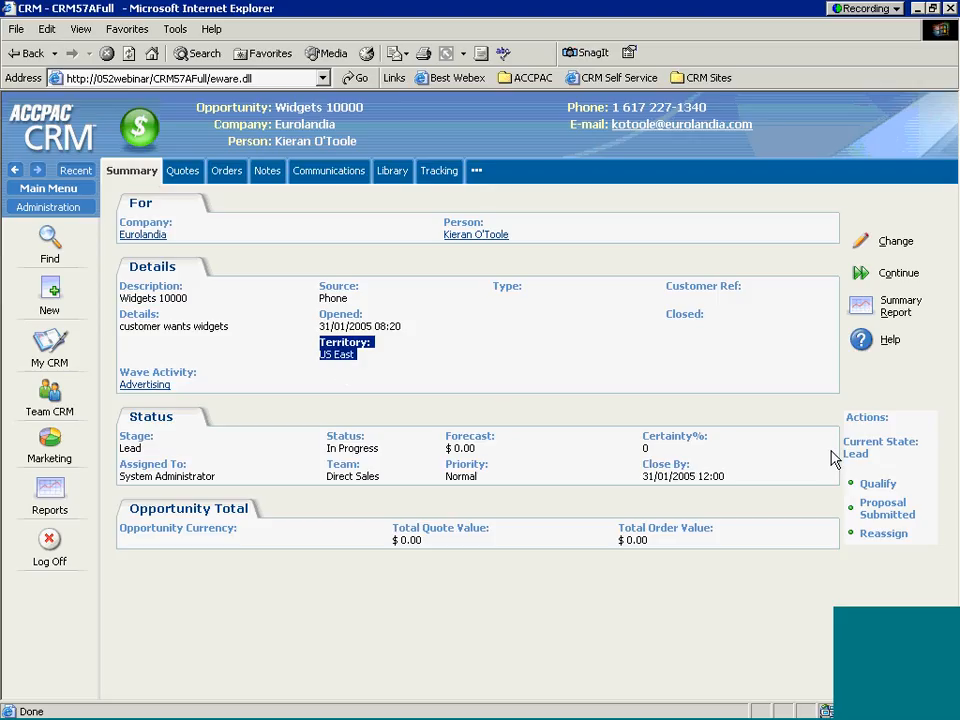
{"action": "left_click", "coordinate": [885, 567]}
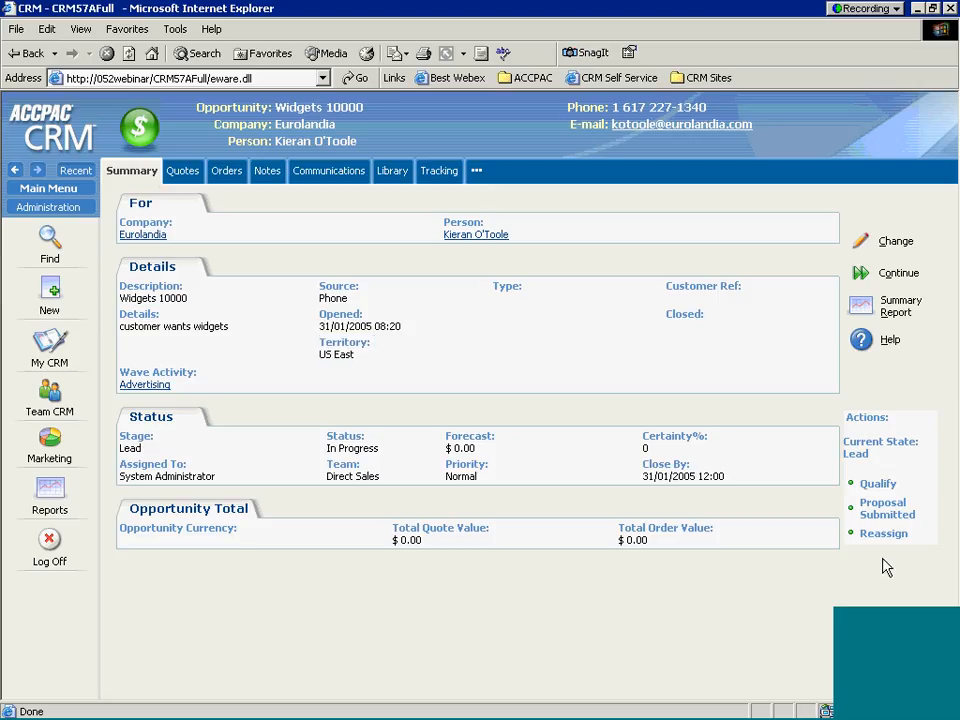
Progress the opportunity with the Qualify action, adding the tracking note "wants onsite demo of widgets", and save.
{"action": "left_click", "coordinate": [878, 487]}
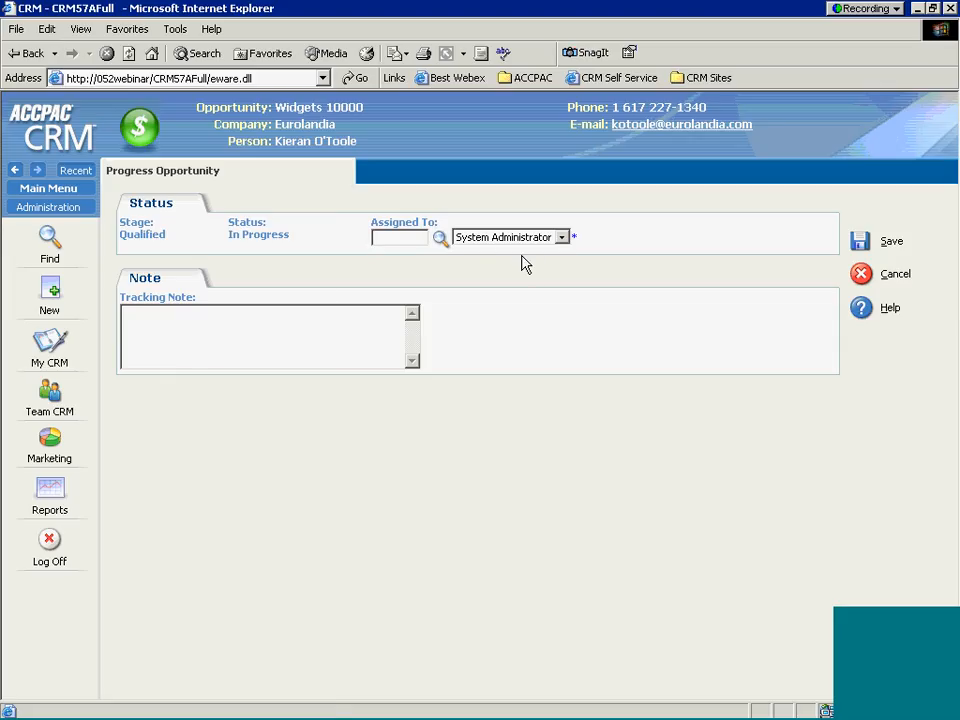
{"action": "left_click", "coordinate": [371, 346]}
{"action": "type", "text": "wants onsite demo of w"}
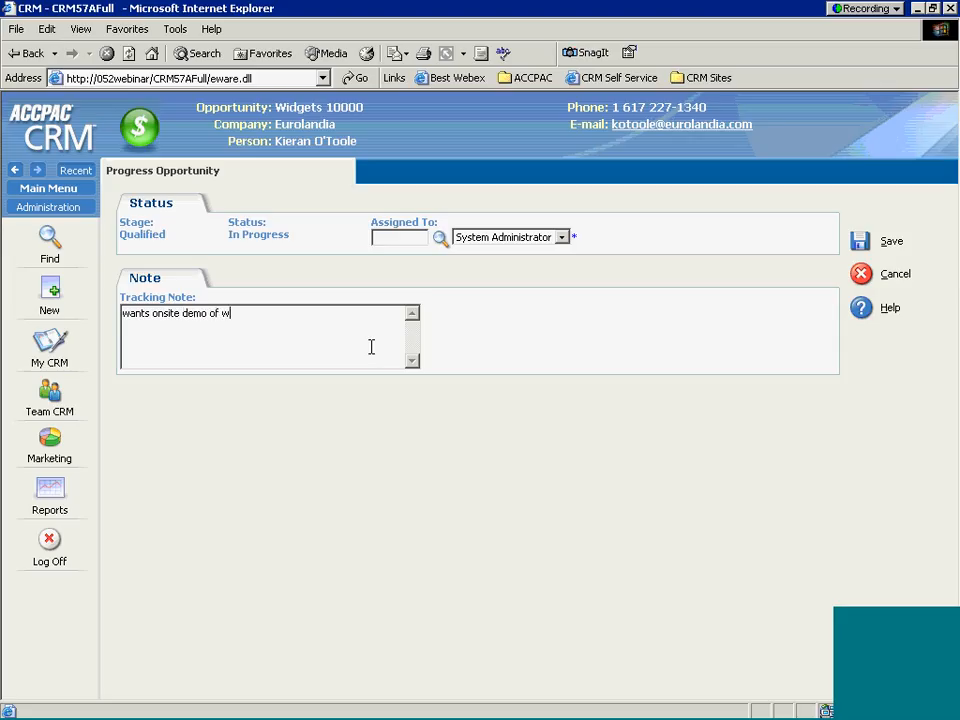
{"action": "type", "text": "idgets"}
{"action": "left_click", "coordinate": [860, 241]}
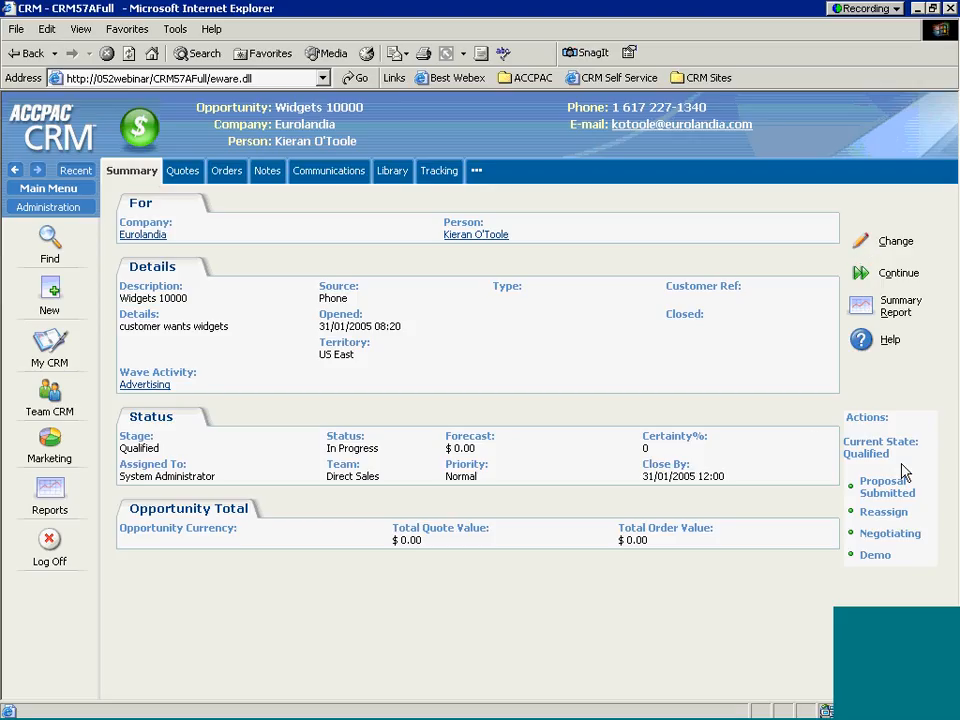
Start the Demo workflow action on the opportunity, setting certainty to 25% and the forecast to $15000.
{"action": "left_click_drag", "start_coordinate": [893, 455], "coordinate": [844, 442]}
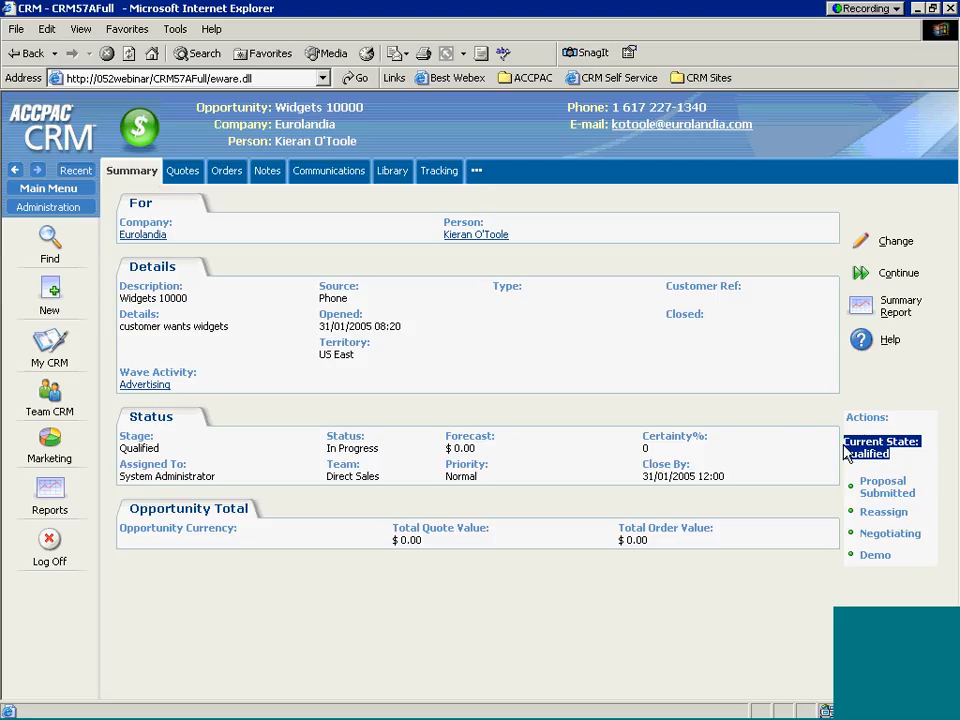
{"action": "left_click", "coordinate": [874, 556]}
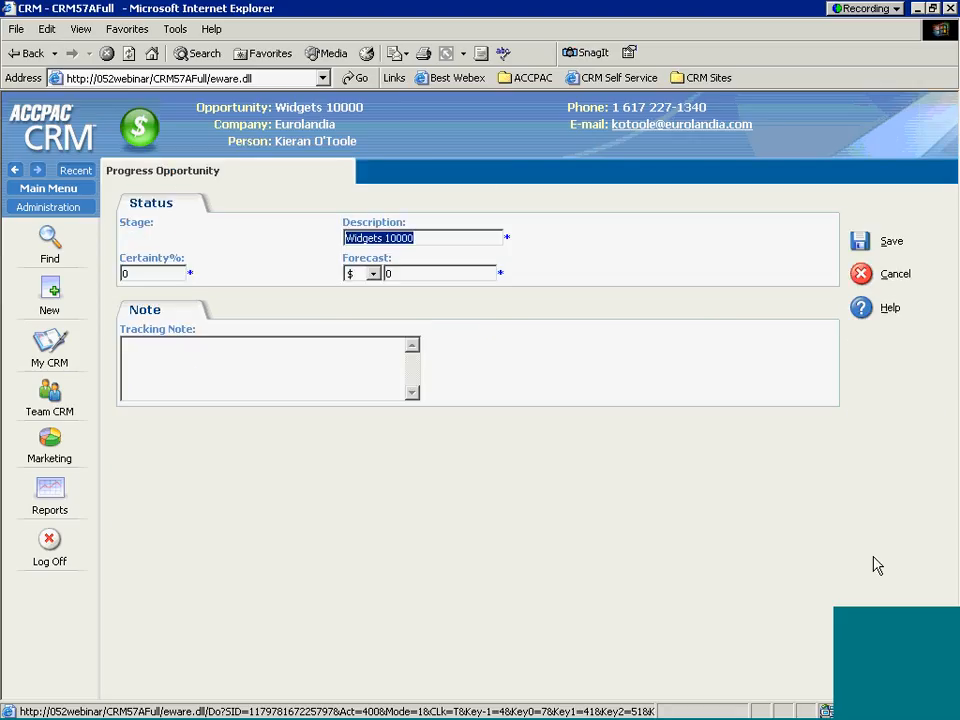
{"action": "left_click", "coordinate": [124, 274]}
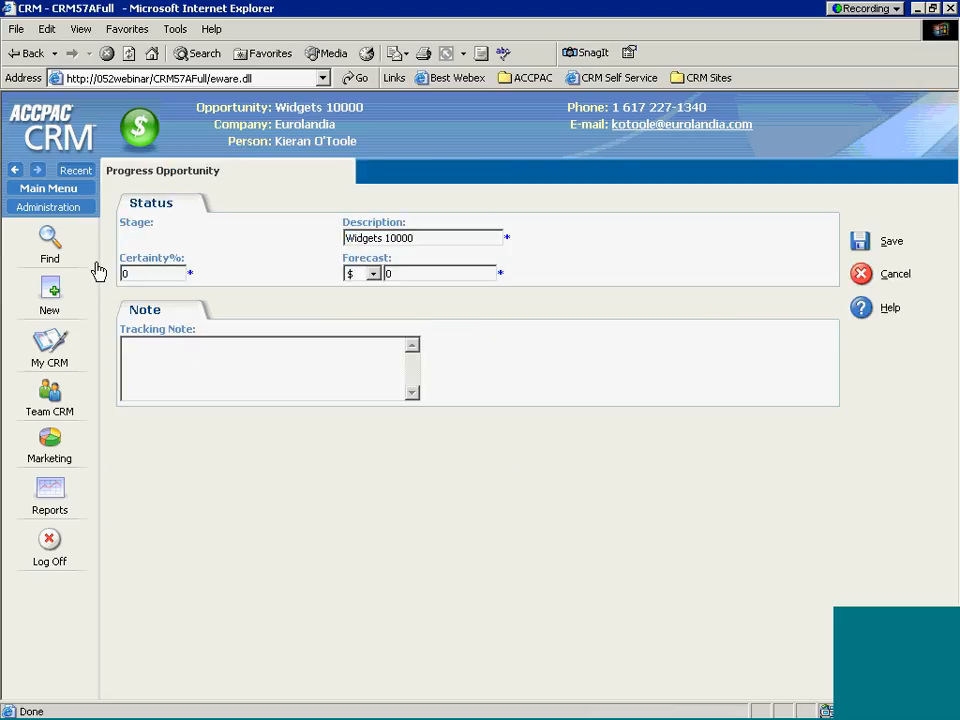
{"action": "type", "text": "25"}
{"action": "key", "text": "Tab"}
{"action": "type", "text": "15000"}
Add the tracking note "onsite demo went well" to the Demo action and save the progress.
{"action": "left_click", "coordinate": [319, 373]}
{"action": "type", "text": "onstie"}
{"action": "key", "text": "BackSpace"}
{"action": "key", "text": "BackSpace"}
{"action": "key", "text": "BackSpace"}
{"action": "type", "text": "ite demo wne"}
{"action": "key", "text": "BackSpace"}
{"action": "key", "text": "BackSpace"}
{"action": "type", "text": "ent well"}
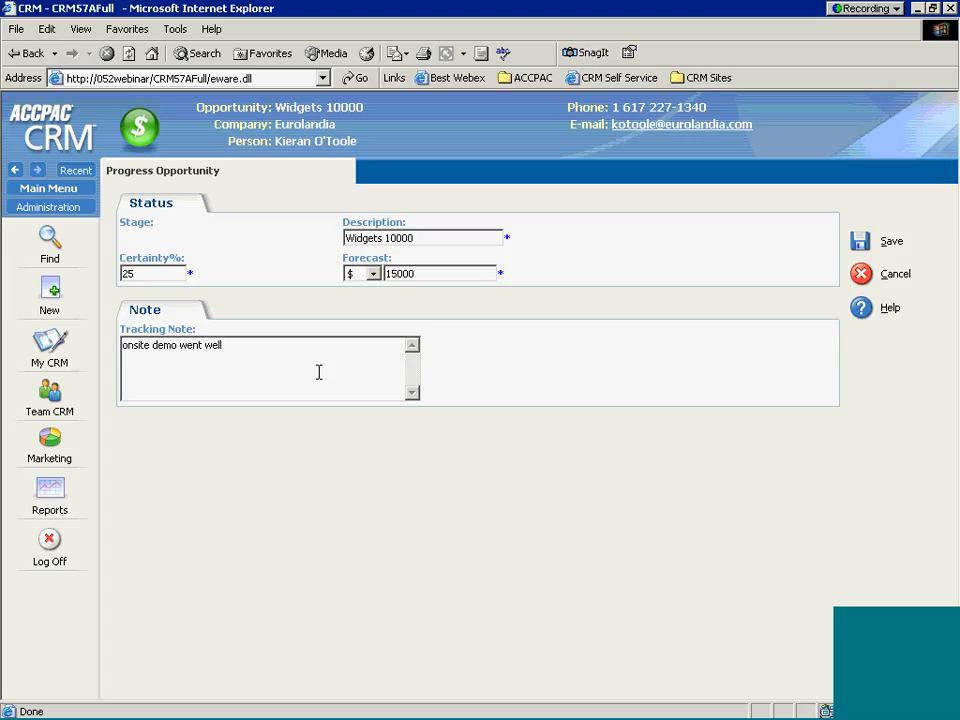
{"action": "left_click", "coordinate": [862, 248]}
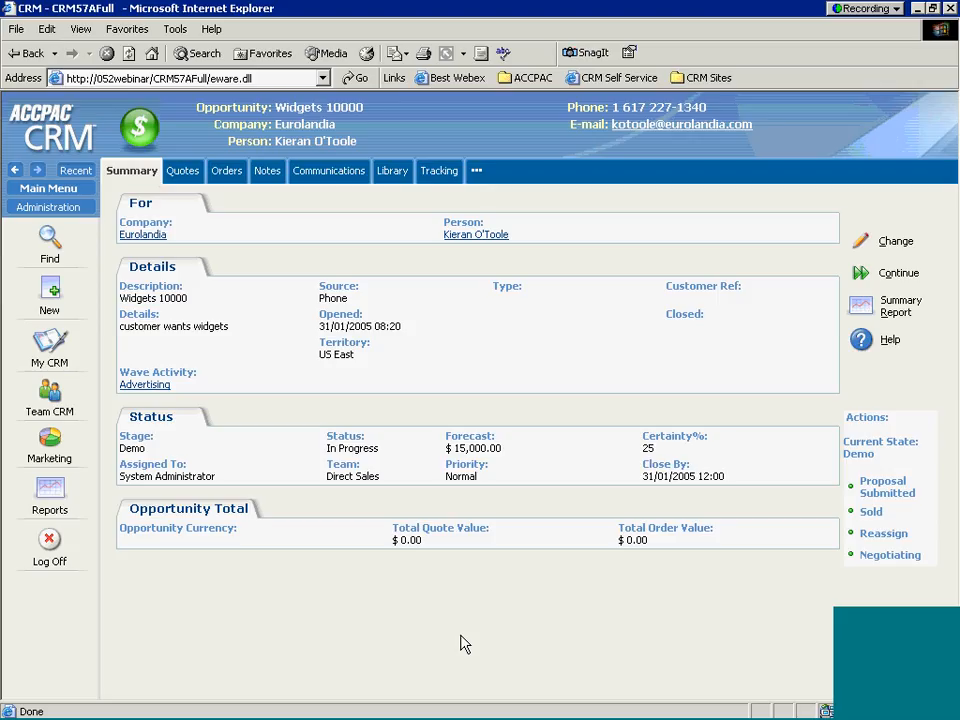
Progress the opportunity with the Sold action, setting the forecast to $225000, and save.
{"action": "mouse_move", "coordinate": [46, 289]}
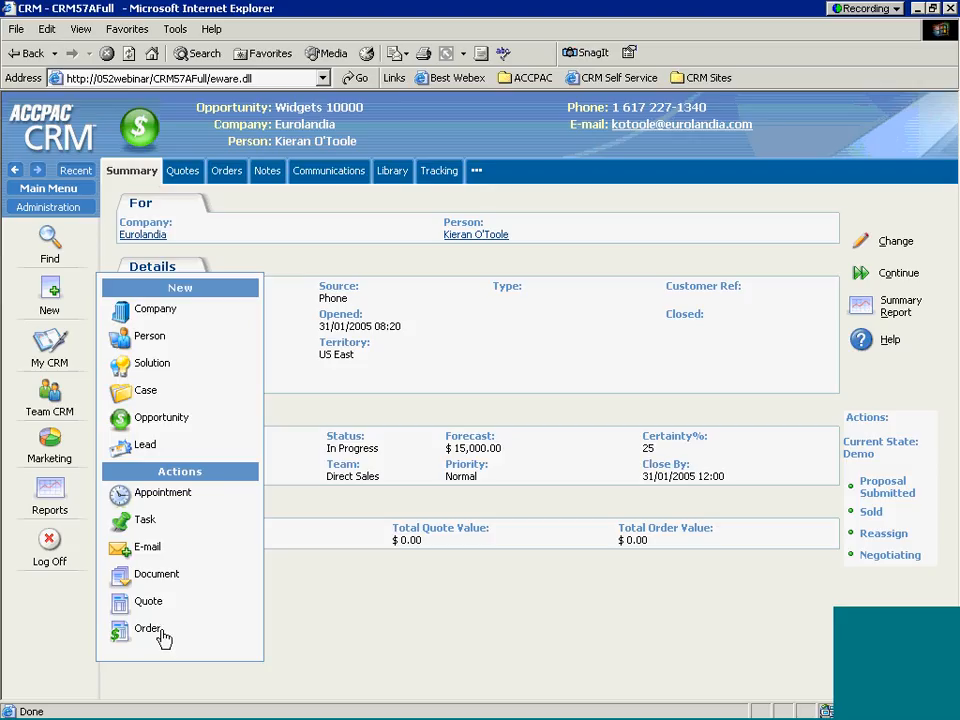
{"action": "left_click", "coordinate": [871, 512]}
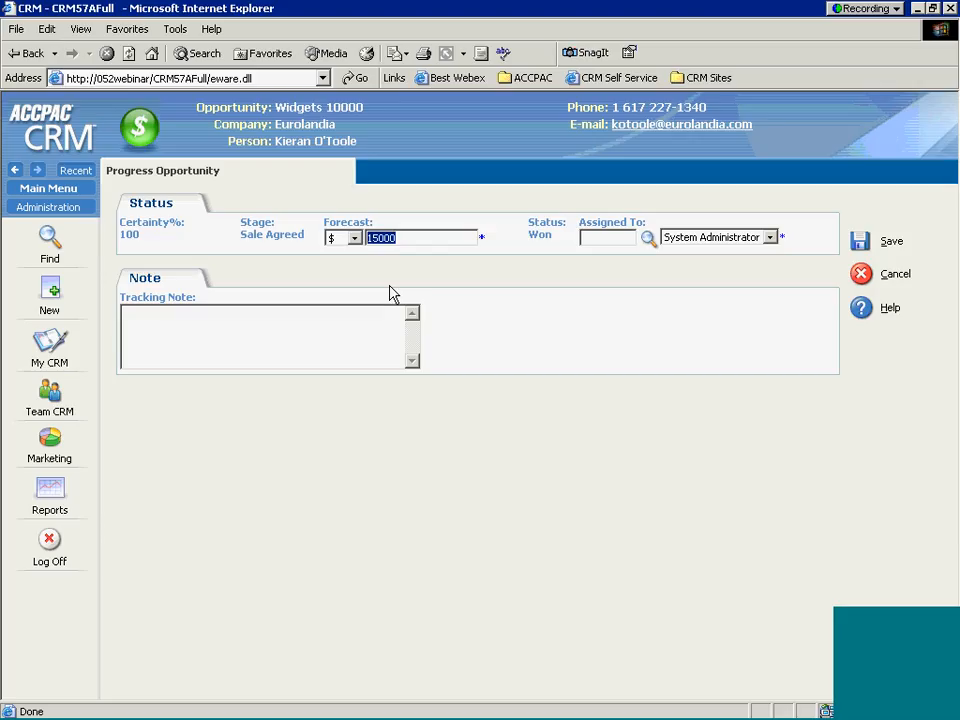
{"action": "type", "text": "225000"}
{"action": "left_click", "coordinate": [863, 243]}
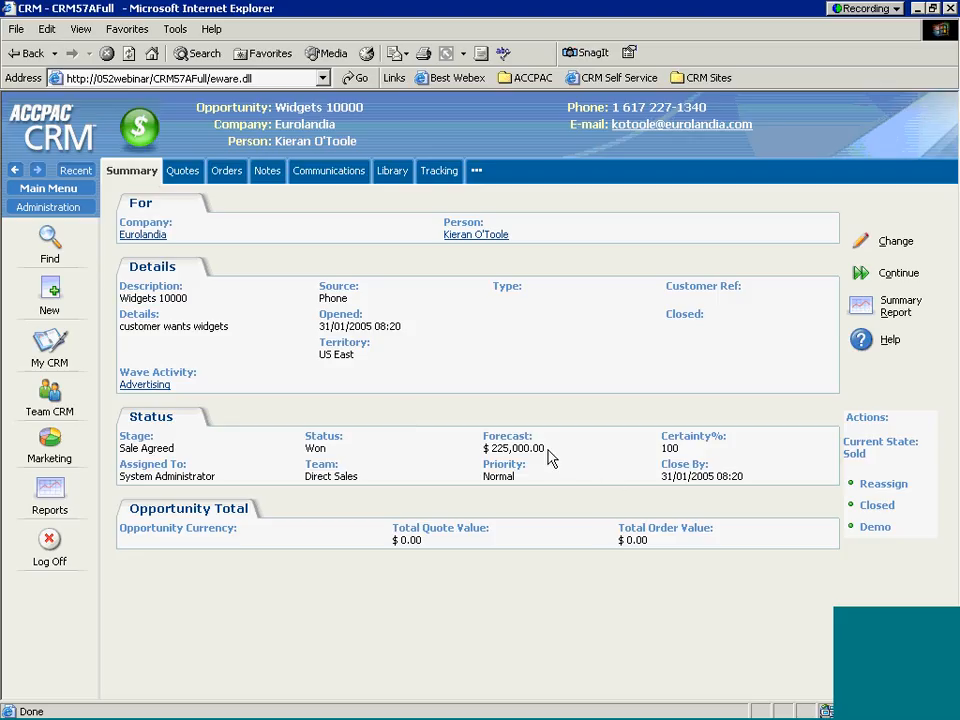
Open the tracking history of the Widgets 10000 opportunity.
{"action": "left_click", "coordinate": [438, 171]}
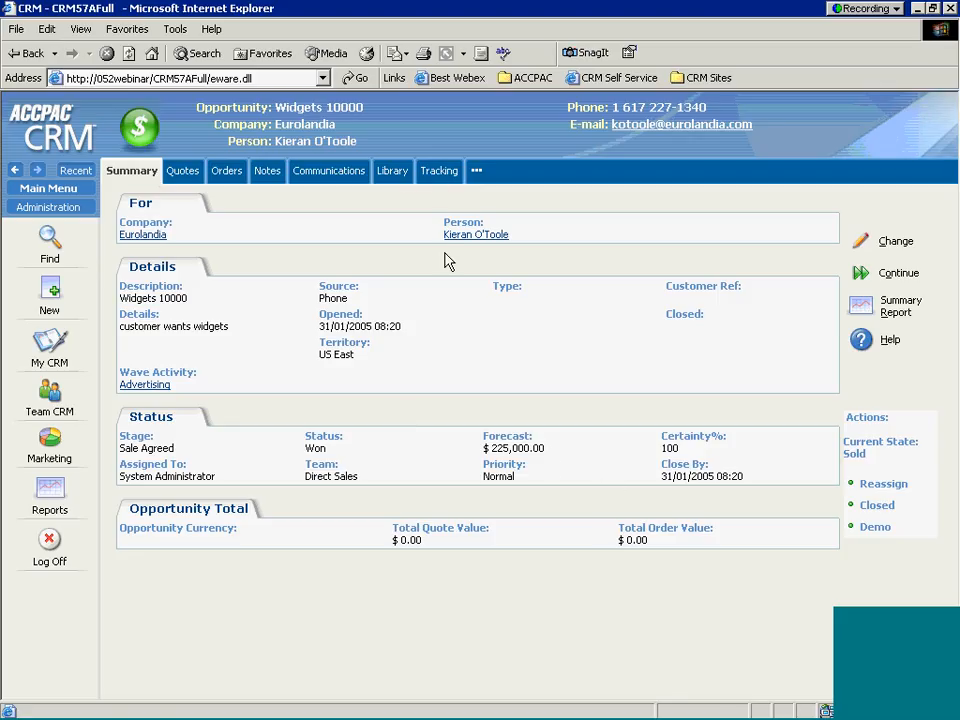